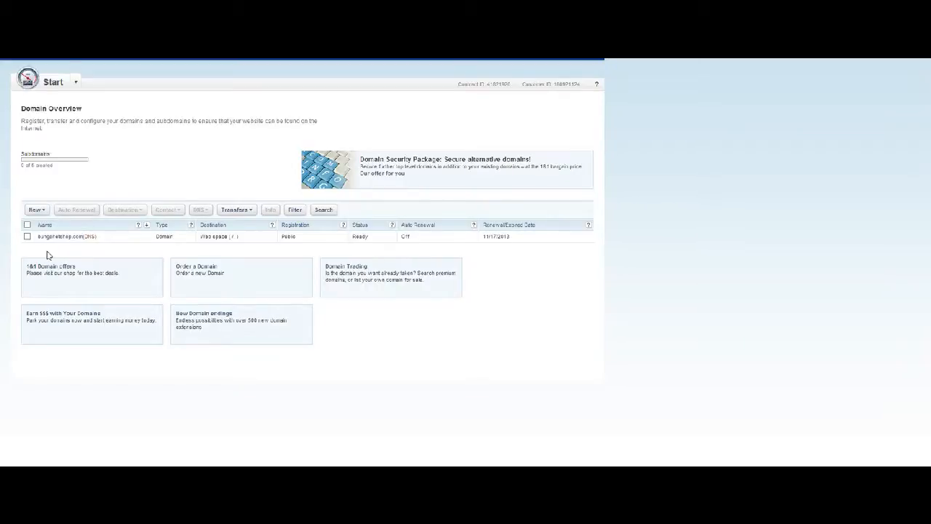
Create a subdomain named 'ns1' with the main domain chosen as its parent.
{"action": "left_click", "coordinate": [28, 237]}
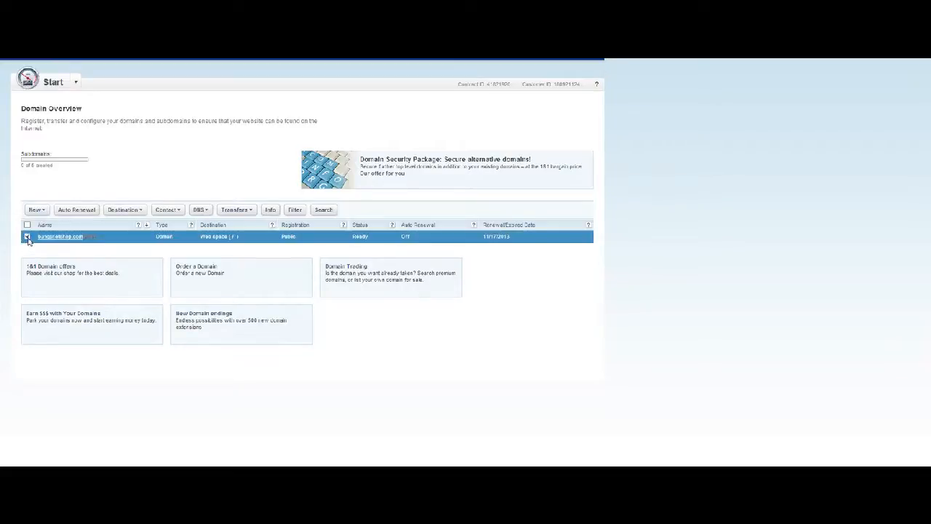
{"action": "left_click", "coordinate": [36, 210]}
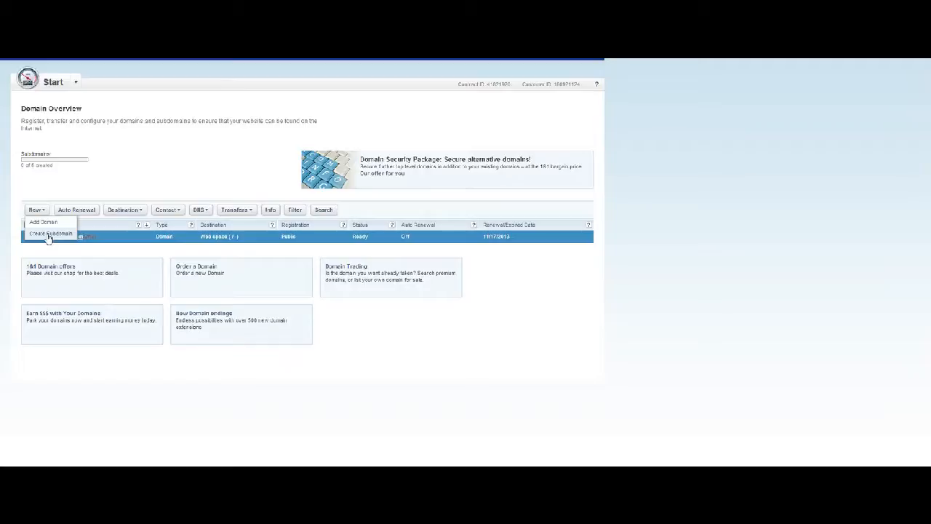
{"action": "left_click", "coordinate": [48, 234]}
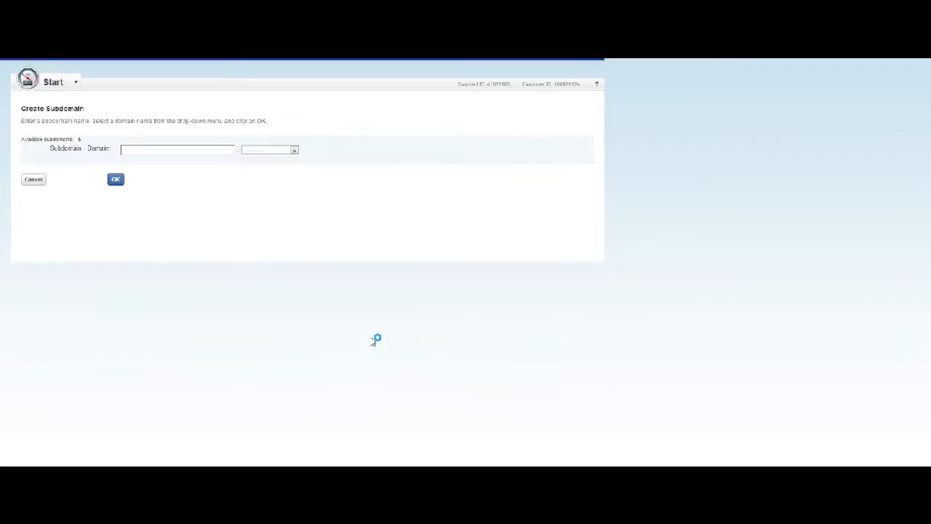
{"action": "left_click", "coordinate": [271, 150]}
{"action": "left_click", "coordinate": [271, 162]}
{"action": "left_click", "coordinate": [201, 150]}
{"action": "type", "text": "ns1"}
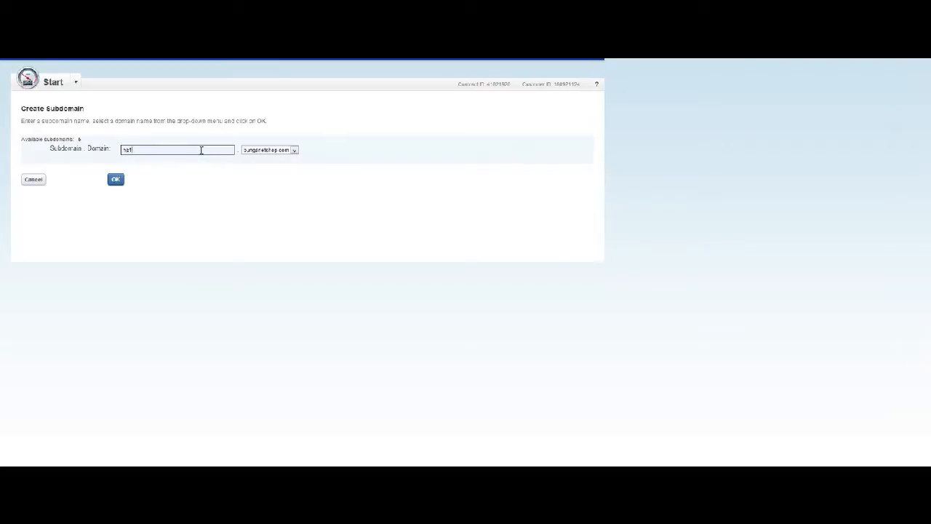
{"action": "left_click", "coordinate": [114, 179]}
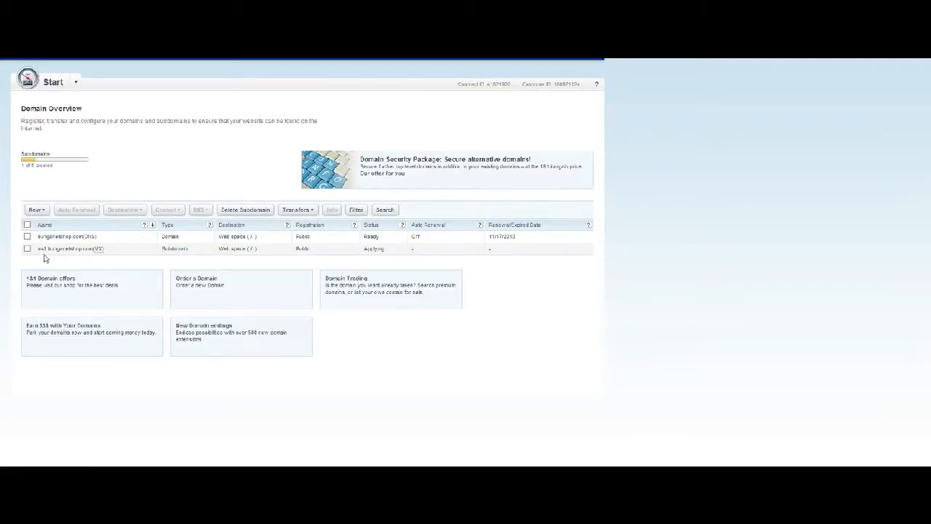
Create subdomain 'ns2' under the main domain, then select ns1 in the domain list.
{"action": "left_click", "coordinate": [40, 211]}
{"action": "left_click", "coordinate": [41, 235]}
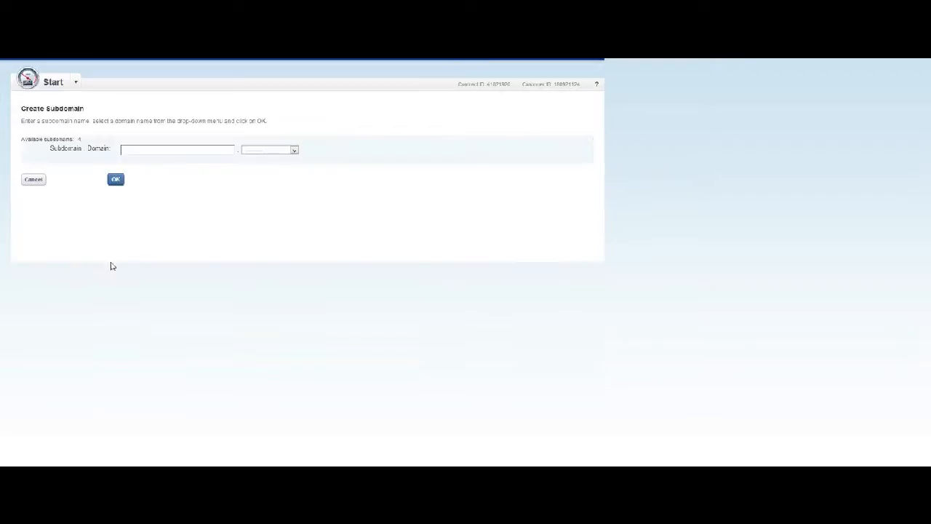
{"action": "left_click", "coordinate": [161, 150]}
{"action": "type", "text": "ss2"}
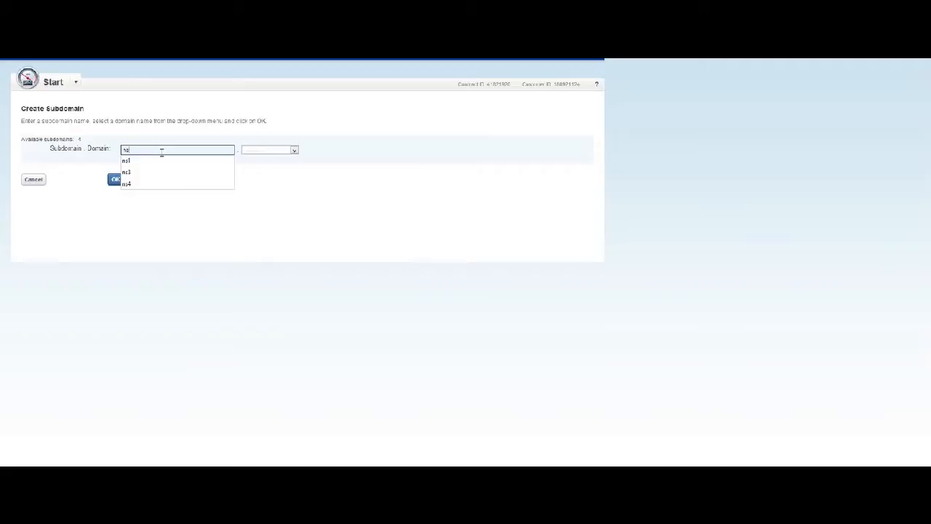
{"action": "left_click", "coordinate": [282, 150]}
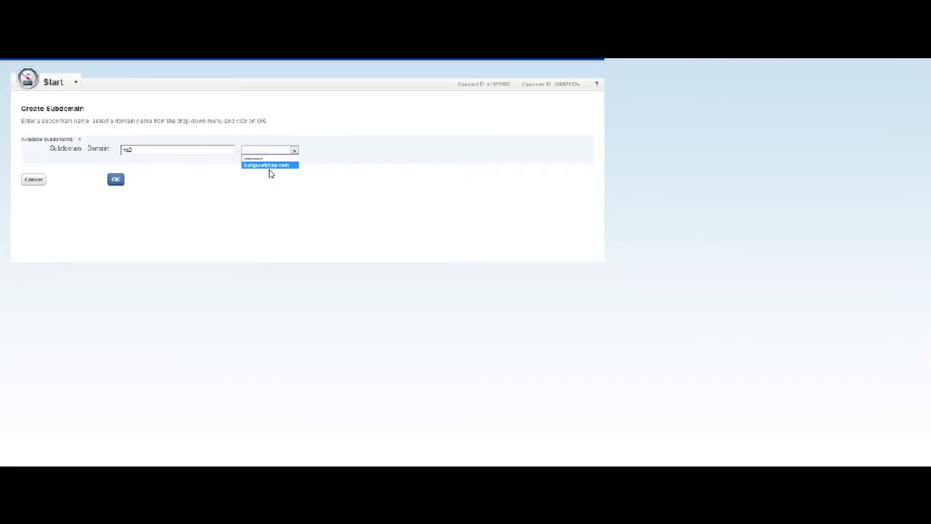
{"action": "left_click", "coordinate": [271, 167]}
{"action": "left_click", "coordinate": [114, 179]}
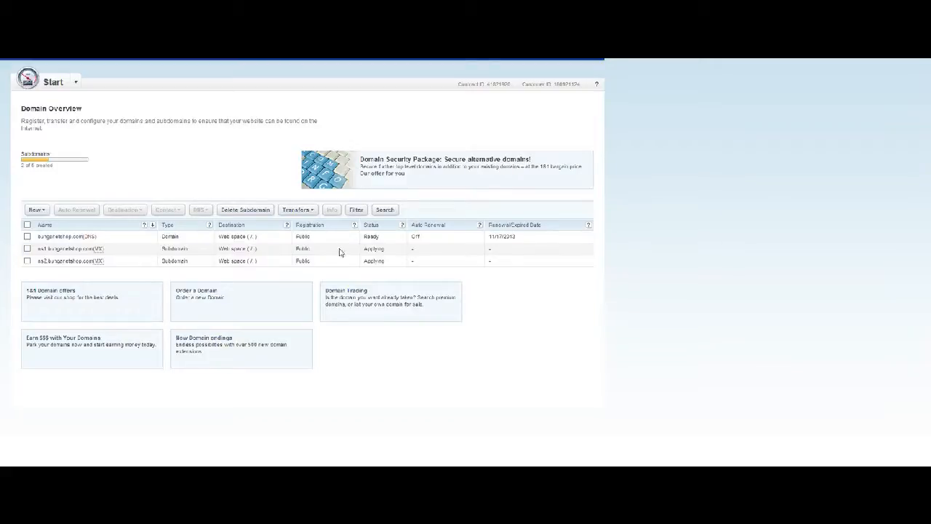
{"action": "left_click", "coordinate": [27, 248]}
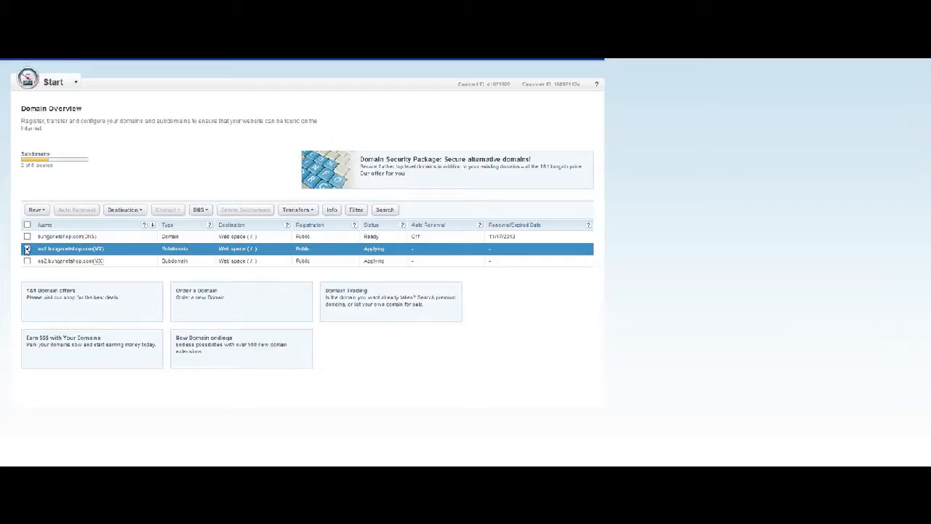
Open ns1's DNS settings and switch its A record to Other IP address.
{"action": "left_click", "coordinate": [200, 210]}
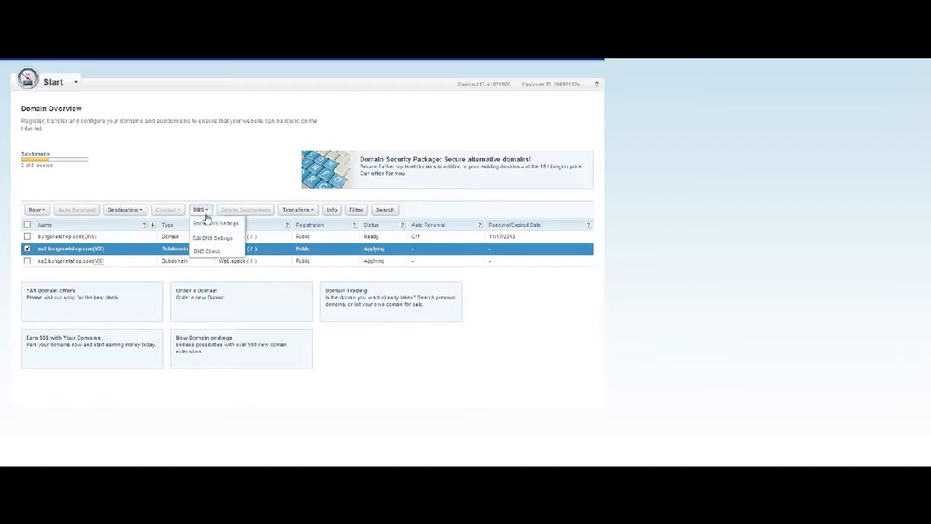
{"action": "left_click", "coordinate": [222, 240]}
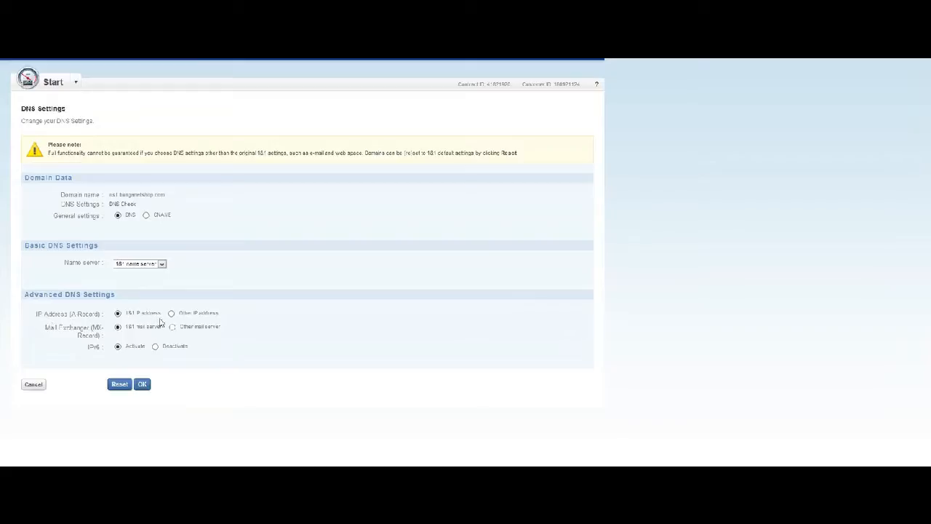
{"action": "left_click", "coordinate": [172, 314]}
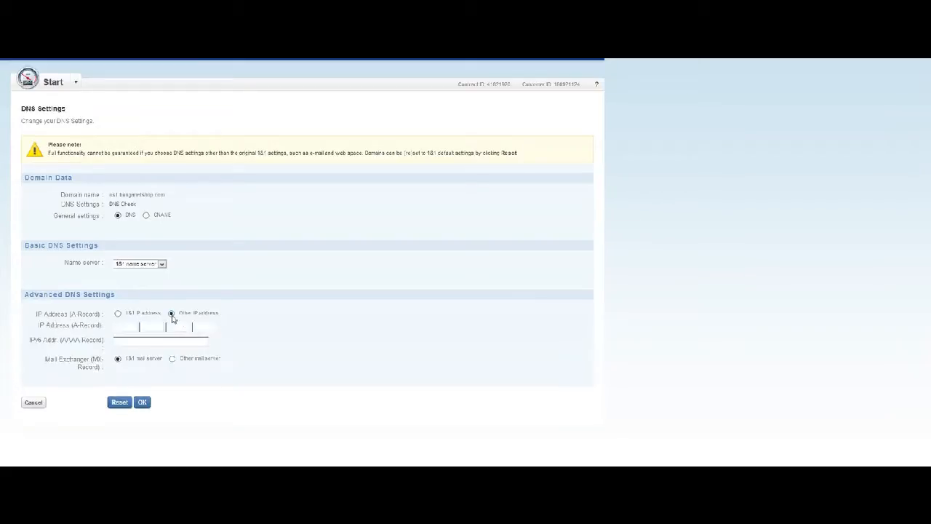
Enter 50.22.24.178 as the ns1 A record IP and save the DNS settings.
{"action": "left_click", "coordinate": [125, 325]}
{"action": "left_click", "coordinate": [125, 325]}
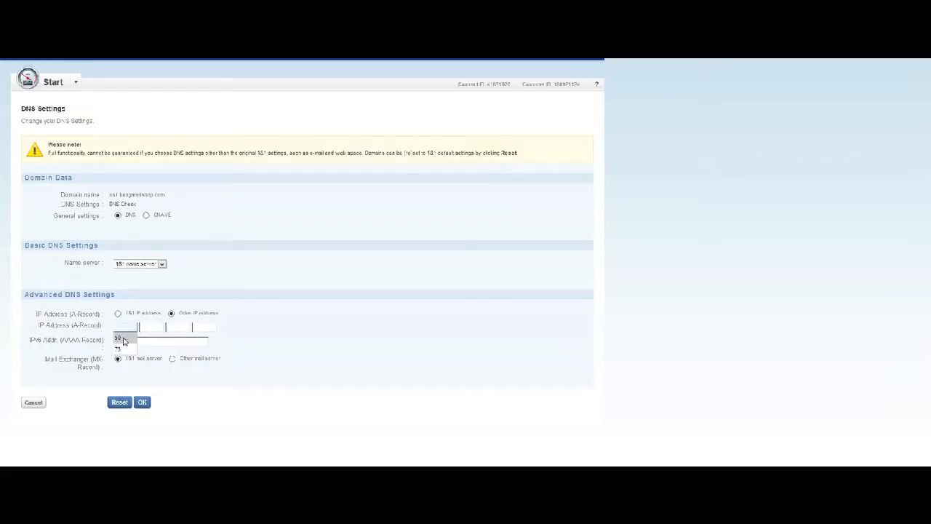
{"action": "left_click", "coordinate": [124, 338]}
{"action": "double_click", "coordinate": [149, 327]}
{"action": "left_click", "coordinate": [151, 339]}
{"action": "left_click", "coordinate": [175, 326]}
{"action": "left_click", "coordinate": [174, 325]}
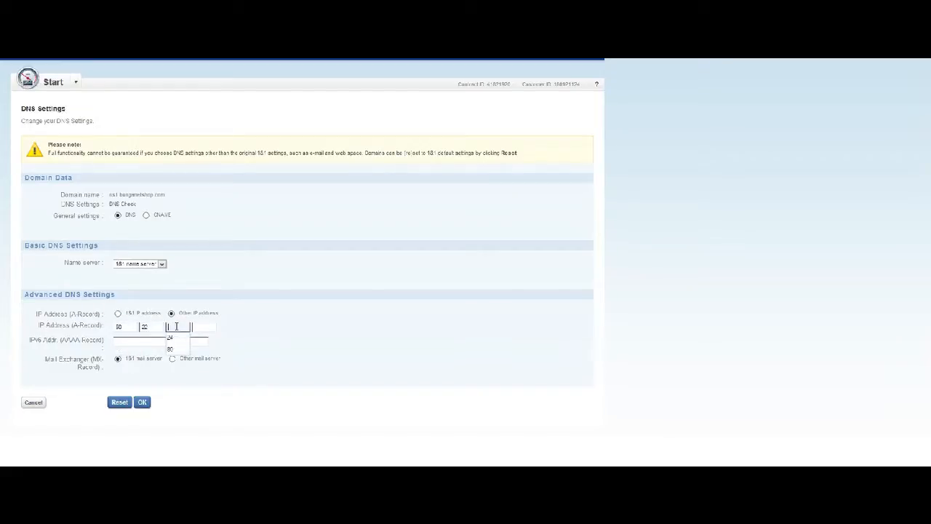
{"action": "left_click", "coordinate": [171, 339]}
{"action": "left_click", "coordinate": [199, 327]}
{"action": "left_click", "coordinate": [199, 326]}
{"action": "left_click", "coordinate": [200, 341]}
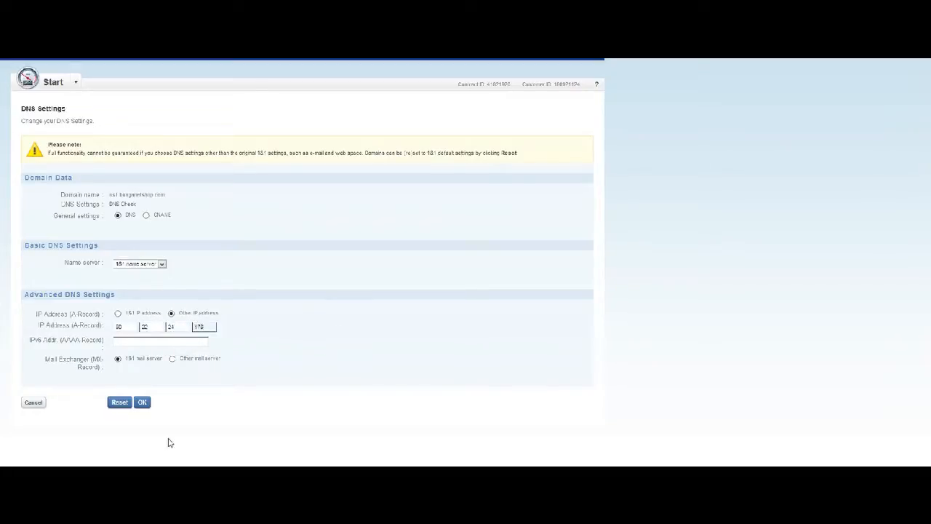
{"action": "left_click", "coordinate": [142, 403]}
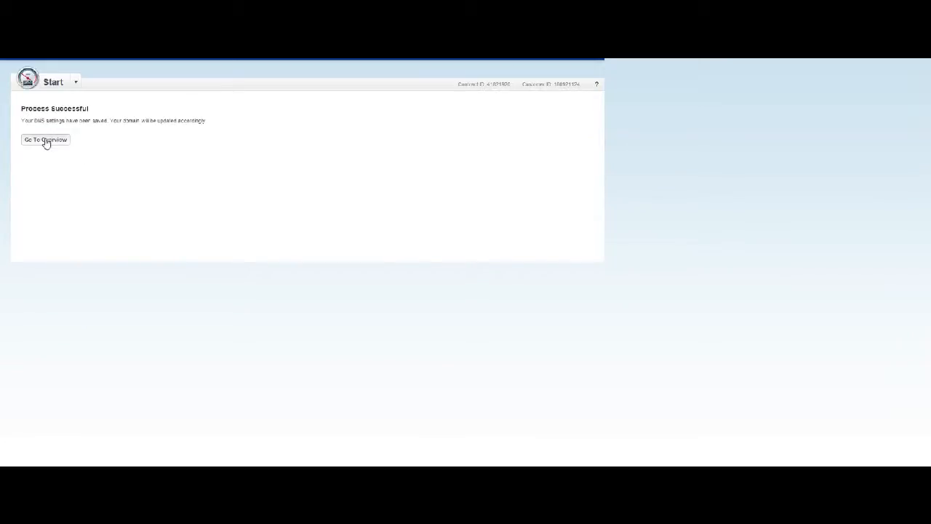
Return to the domain overview and open the DNS settings editor for ns2.
{"action": "left_click", "coordinate": [45, 140]}
{"action": "left_click", "coordinate": [45, 141]}
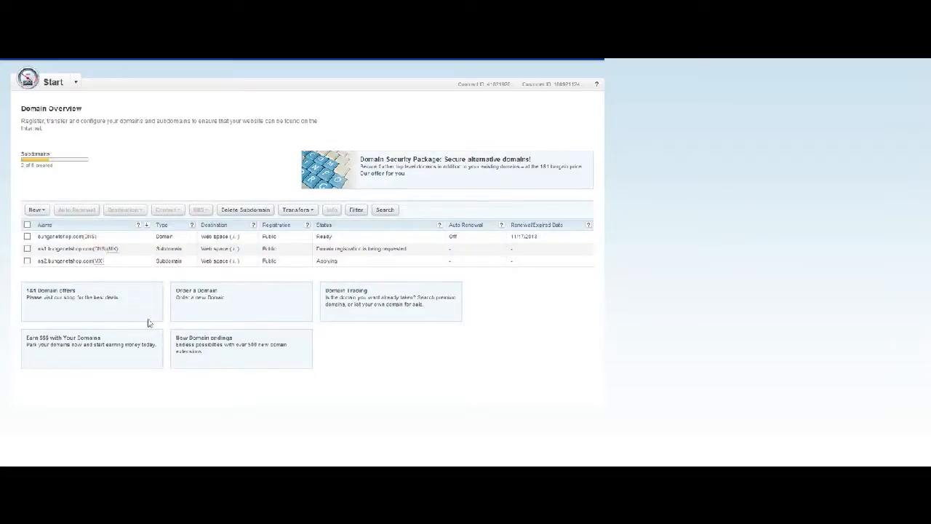
{"action": "left_click", "coordinate": [28, 261]}
{"action": "left_click", "coordinate": [200, 210]}
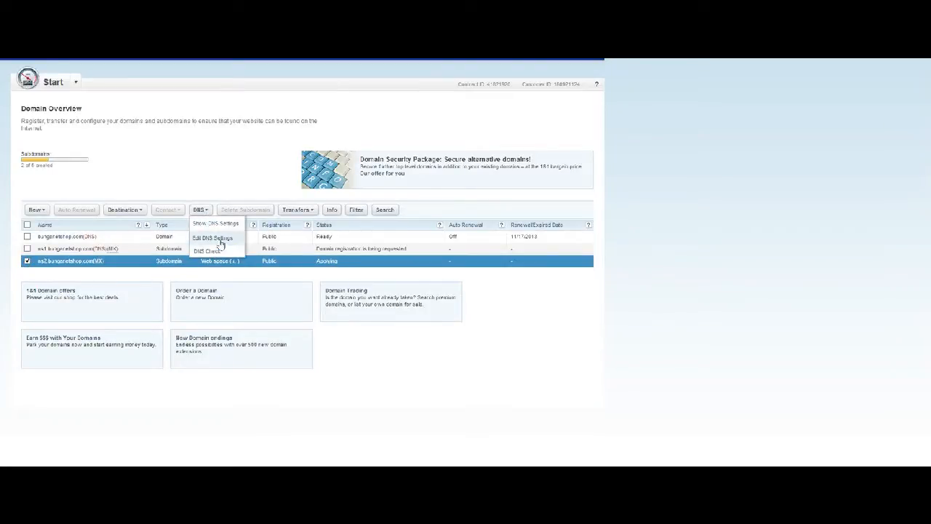
{"action": "left_click", "coordinate": [221, 240]}
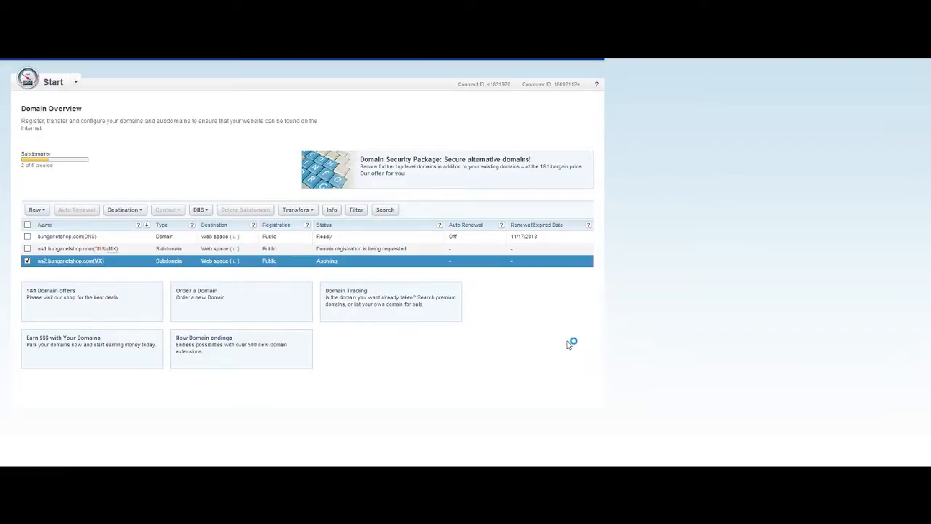
{"action": "scroll", "coordinate": [466, 309], "scroll_direction": "down", "scroll_amount": 2}
{"action": "scroll", "coordinate": [456, 324], "scroll_direction": "up", "scroll_amount": 2}
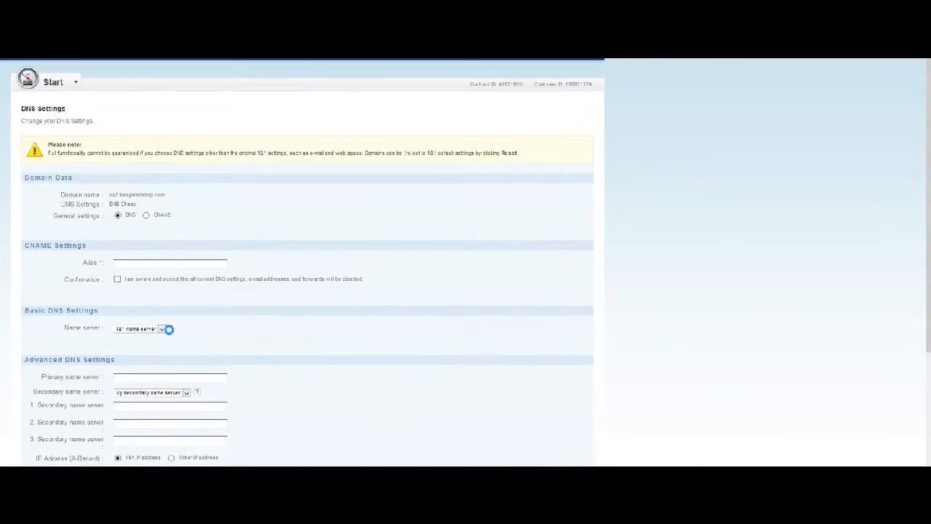
{"action": "scroll", "coordinate": [402, 368], "scroll_direction": "down", "scroll_amount": 1}
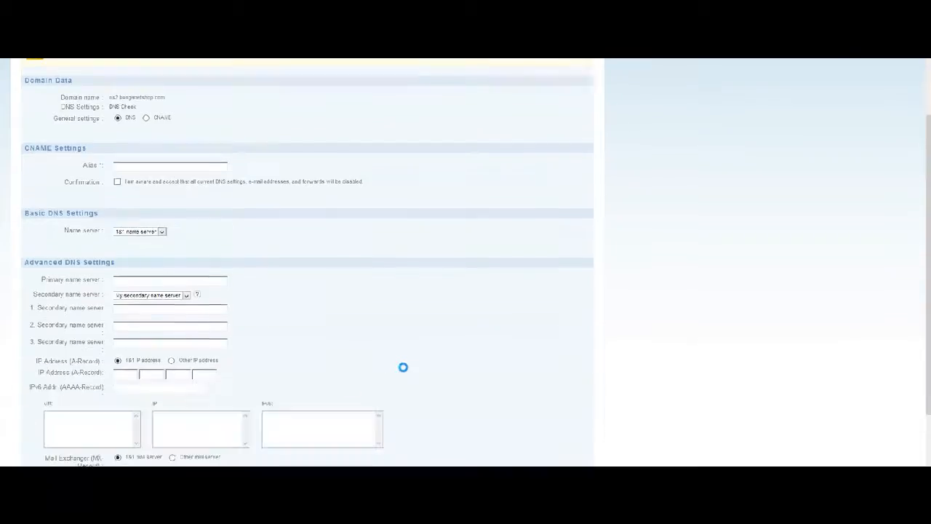
{"action": "scroll", "coordinate": [403, 367], "scroll_direction": "up", "scroll_amount": 1}
{"action": "scroll", "coordinate": [396, 375], "scroll_direction": "down", "scroll_amount": 2}
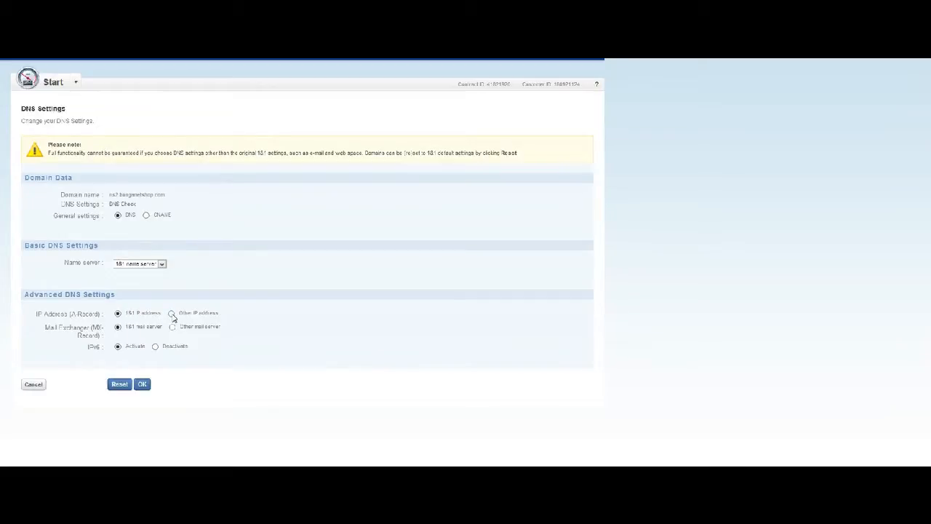
Set the ns2 A record to Other IP address 50.22.24.177 and save.
{"action": "left_click", "coordinate": [171, 313]}
{"action": "left_click", "coordinate": [127, 327]}
{"action": "left_click", "coordinate": [132, 337]}
{"action": "left_click", "coordinate": [154, 327]}
{"action": "left_click", "coordinate": [154, 327]}
{"action": "left_click", "coordinate": [153, 338]}
{"action": "left_click", "coordinate": [177, 327]}
{"action": "left_click", "coordinate": [177, 328]}
{"action": "left_click", "coordinate": [175, 338]}
{"action": "left_click", "coordinate": [204, 327]}
{"action": "left_click", "coordinate": [204, 327]}
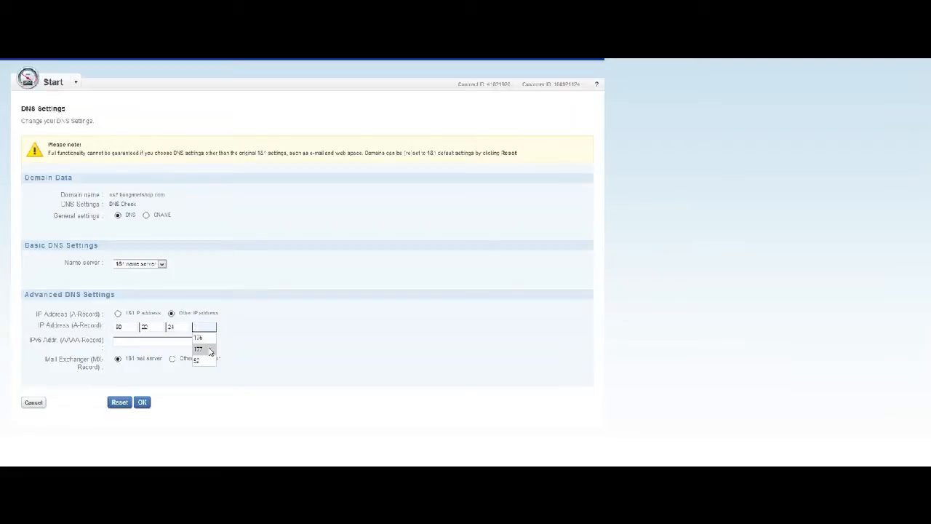
{"action": "left_click", "coordinate": [208, 350]}
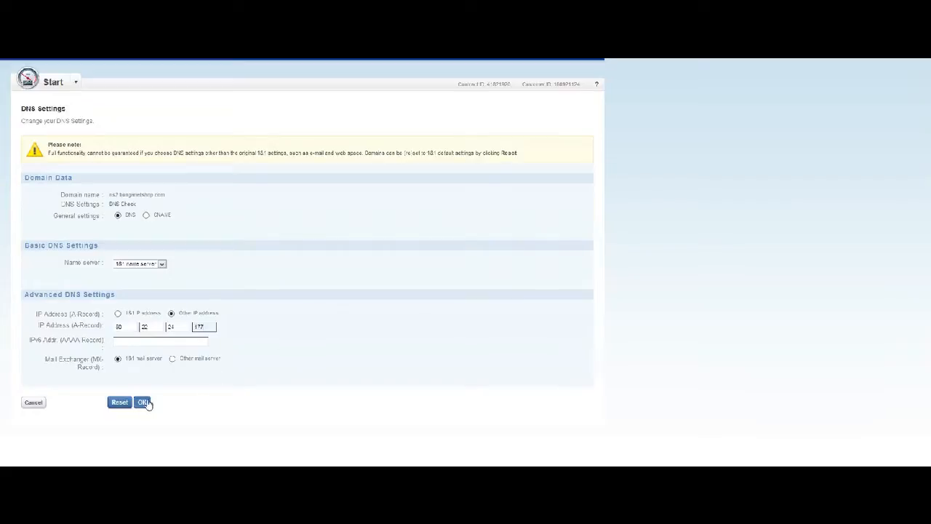
{"action": "key", "text": "Down"}
{"action": "left_click", "coordinate": [141, 404]}
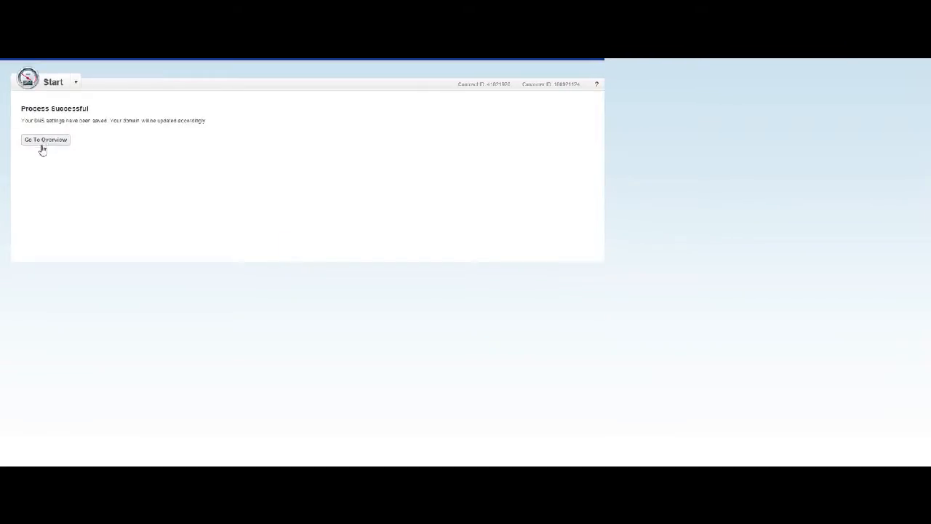
Back in the domain overview, copy the ns1.bunganetshop.com host name from the Name column.
{"action": "left_click", "coordinate": [43, 143]}
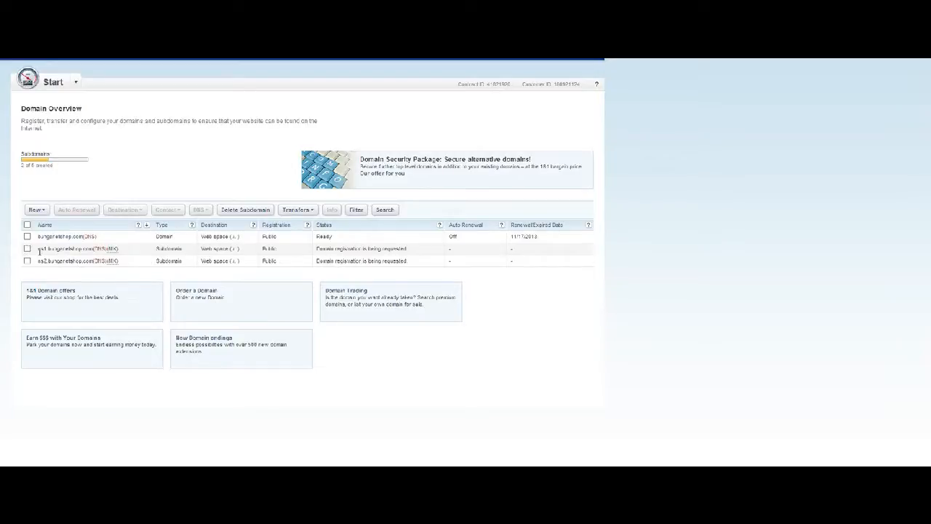
{"action": "triple_click", "coordinate": [40, 249]}
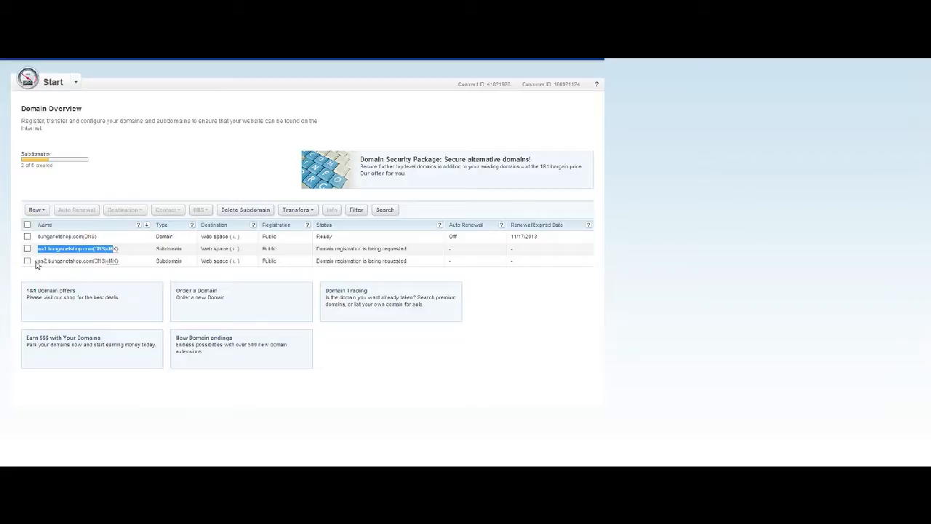
{"action": "triple_click", "coordinate": [38, 261]}
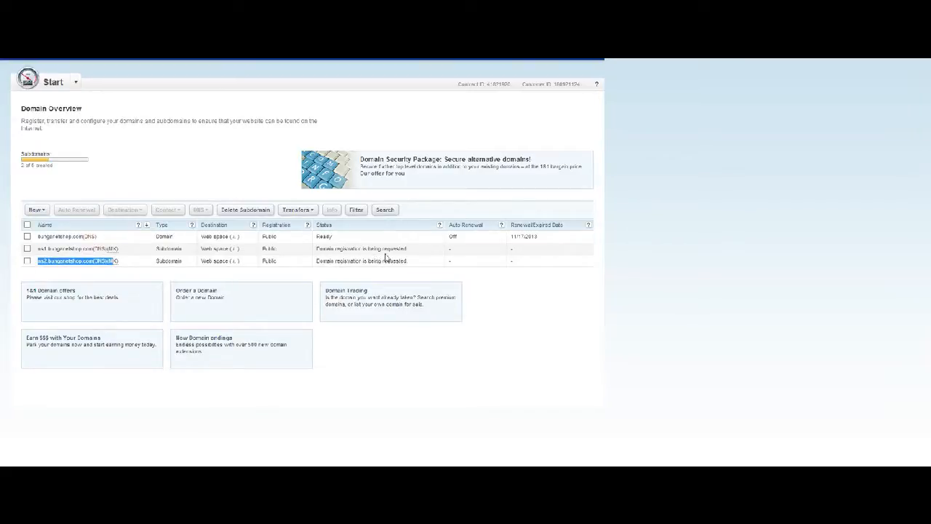
{"action": "left_click_drag", "start_coordinate": [237, 266], "coordinate": [210, 272]}
{"action": "left_click_drag", "start_coordinate": [282, 258], "coordinate": [357, 261]}
{"action": "left_click", "coordinate": [132, 264]}
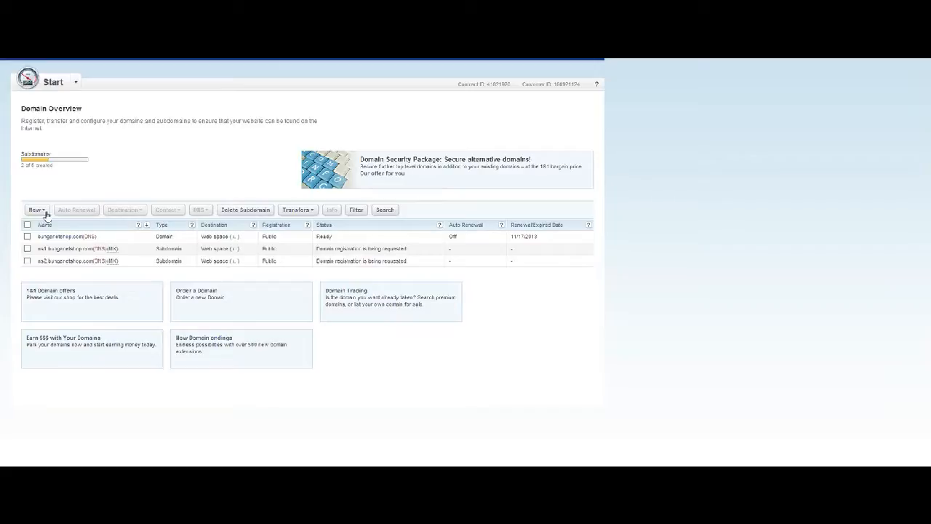
{"action": "left_click_drag", "start_coordinate": [37, 249], "coordinate": [93, 246]}
{"action": "right_click", "coordinate": [86, 251]}
{"action": "left_click", "coordinate": [98, 258]}
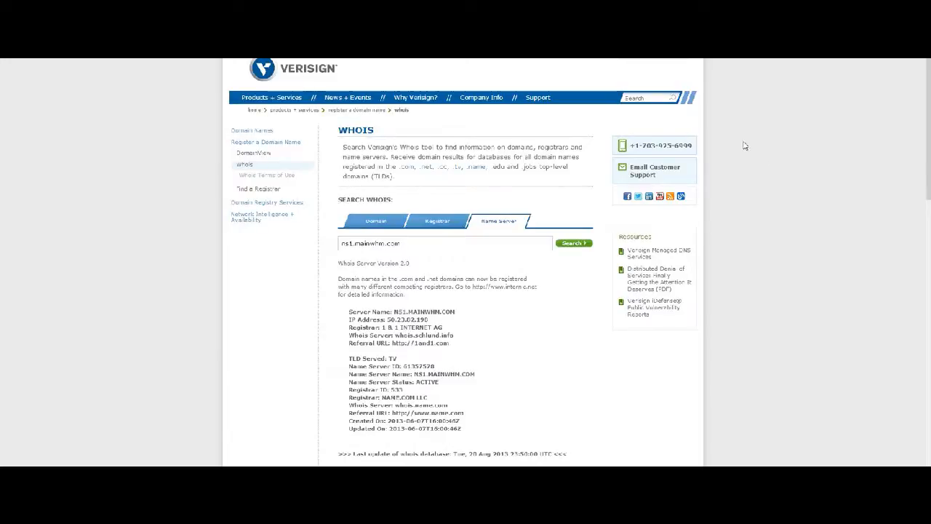
Clear the old WHOIS search and paste ns1.bunganetshop.com into a Name Server search.
{"action": "left_click_drag", "start_coordinate": [441, 241], "coordinate": [152, 239]}
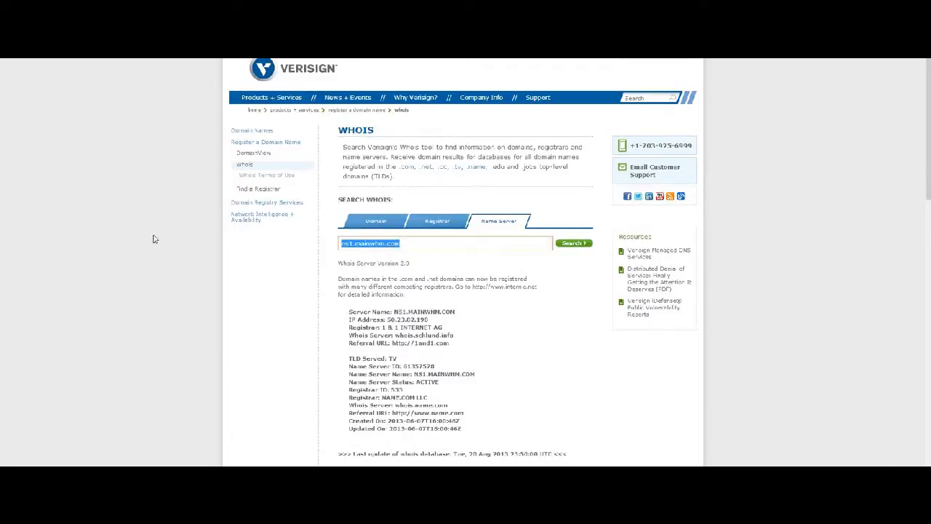
{"action": "key", "text": "BackSpace"}
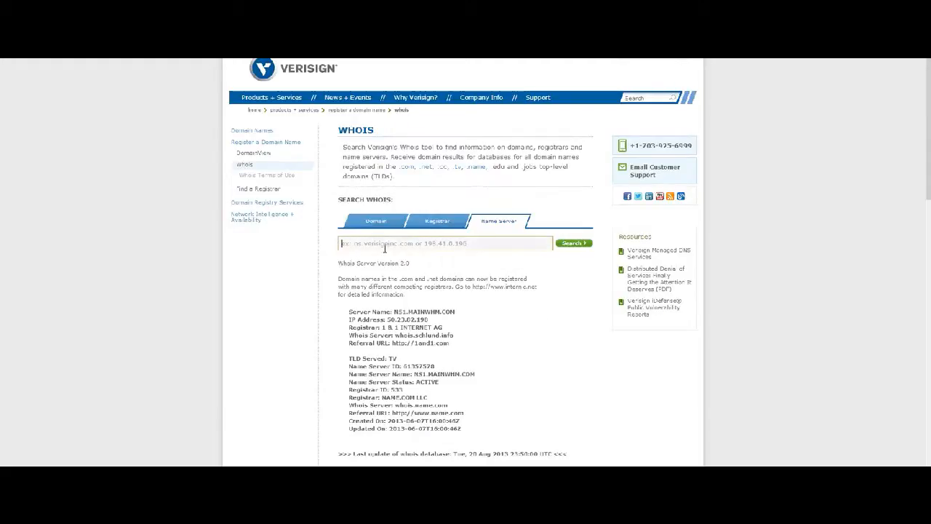
{"action": "left_click", "coordinate": [530, 61]}
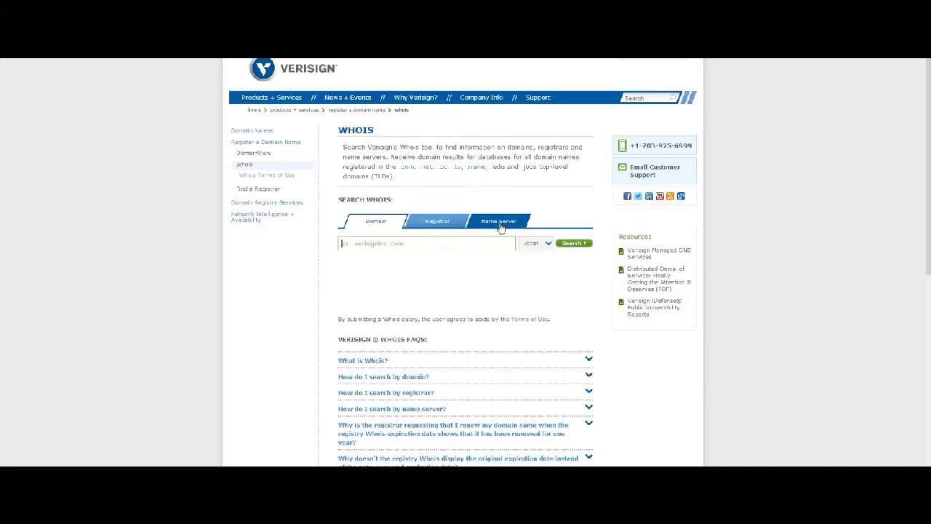
{"action": "left_click", "coordinate": [501, 225]}
{"action": "right_click", "coordinate": [409, 248]}
{"action": "left_click", "coordinate": [437, 302]}
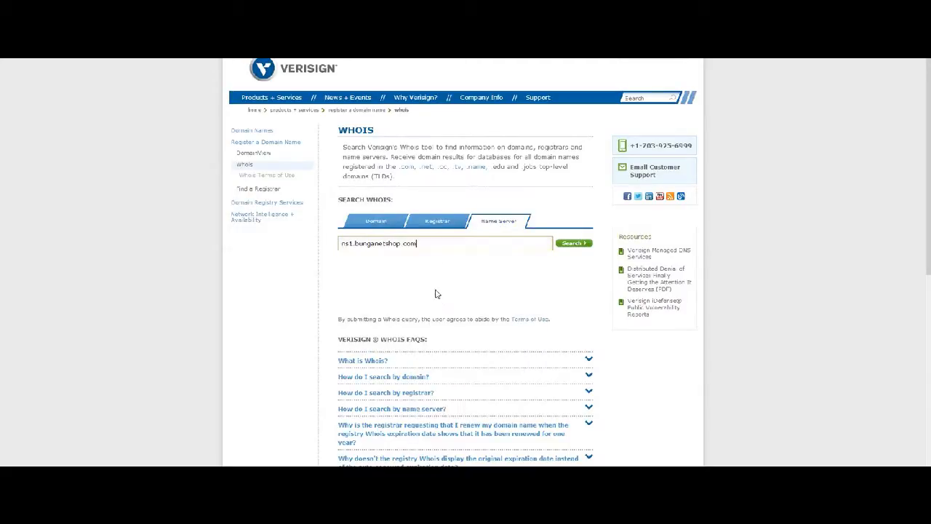
{"action": "left_click", "coordinate": [342, 244]}
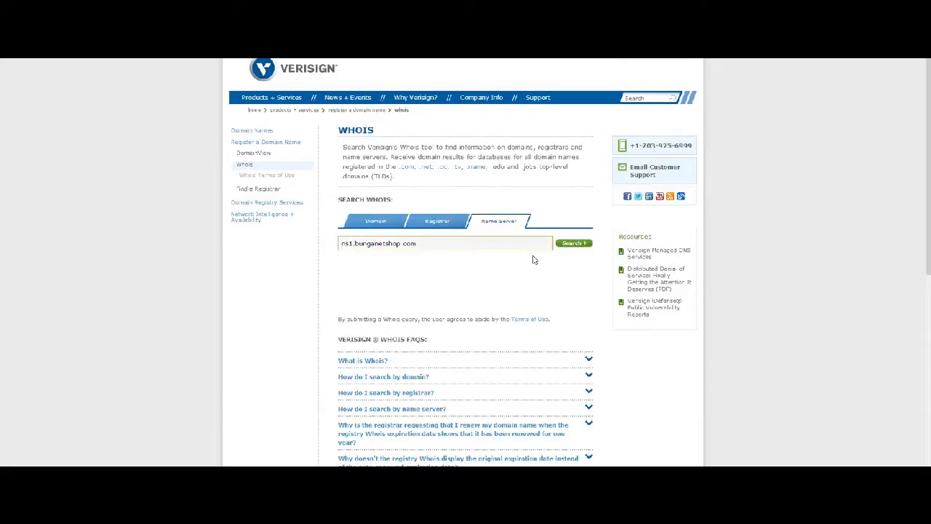
Run the ns1.bunganetshop.com lookup, review the no-match result, and clear the search field.
{"action": "left_click", "coordinate": [572, 244]}
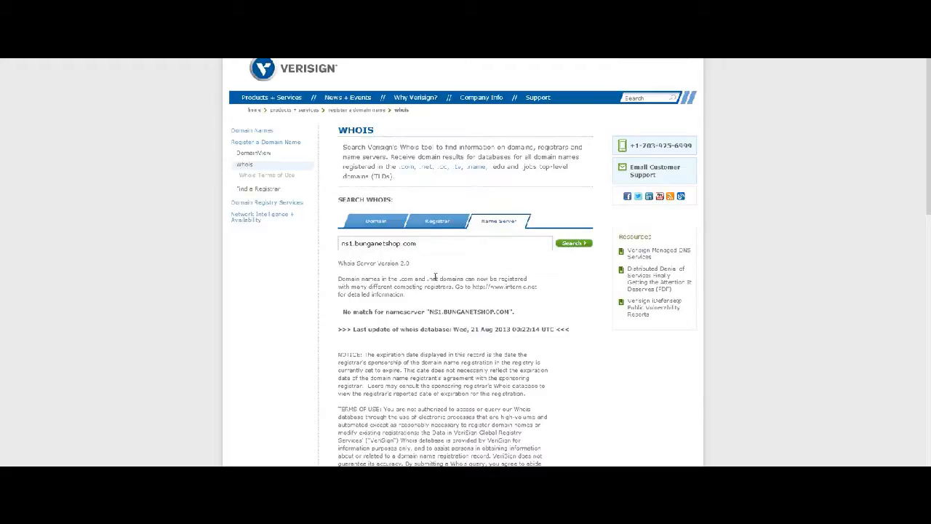
{"action": "scroll", "coordinate": [477, 281], "scroll_direction": "down", "scroll_amount": 2}
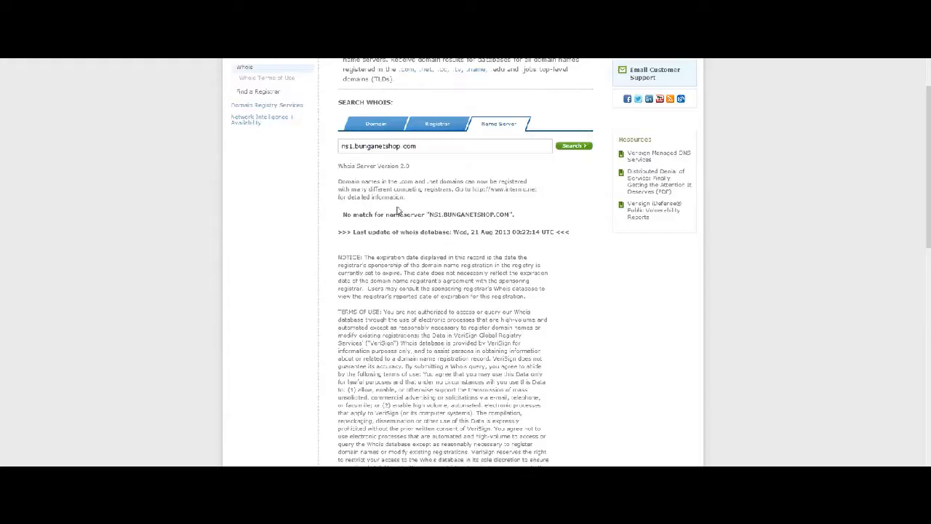
{"action": "scroll", "coordinate": [440, 213], "scroll_direction": "up", "scroll_amount": 1}
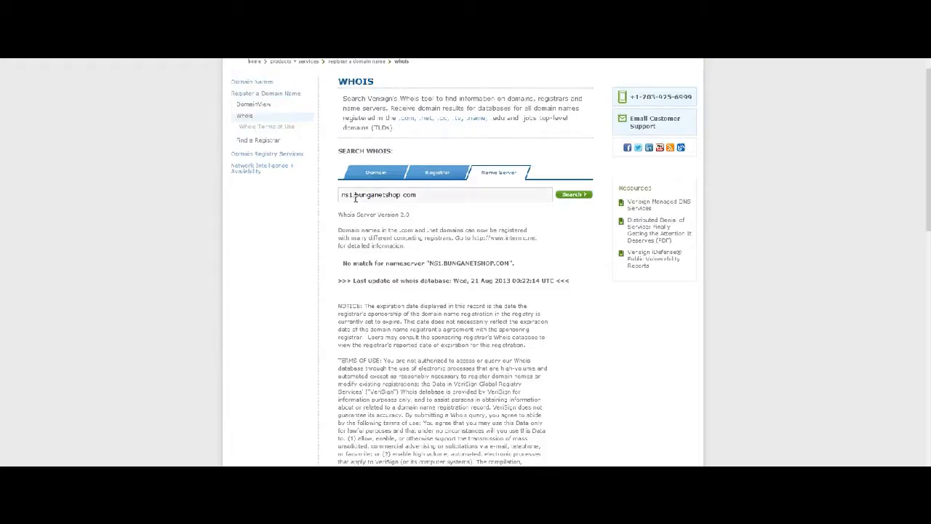
{"action": "triple_click", "coordinate": [379, 195]}
{"action": "key", "text": "ctrl+c"}
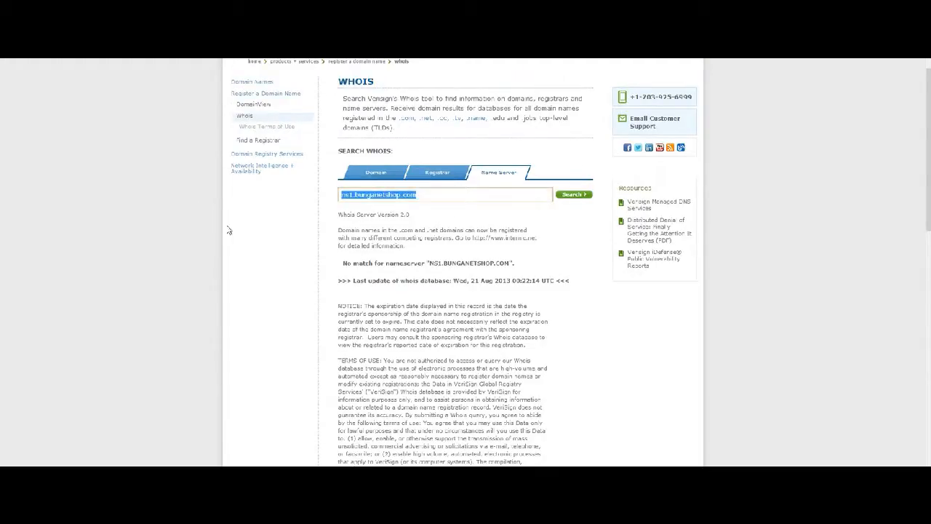
{"action": "key", "text": "BackSpace"}
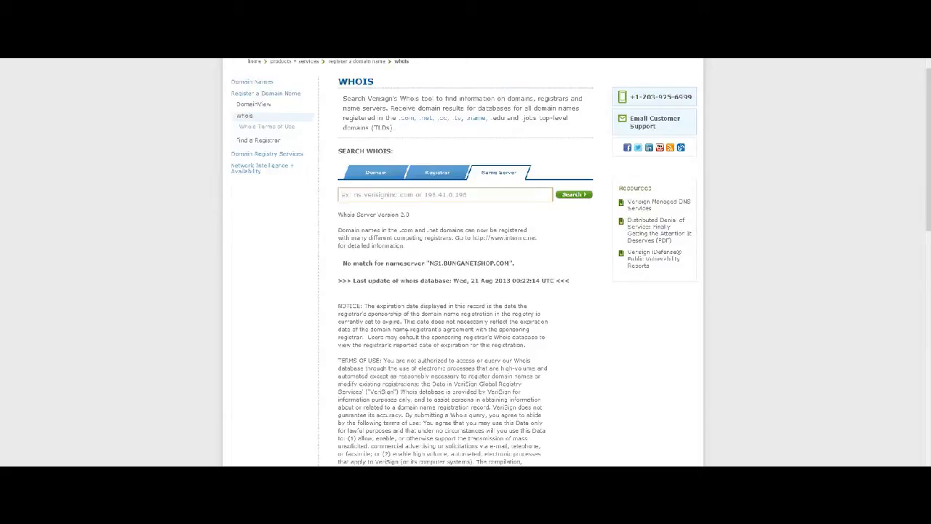
Look up name server ns1.mainwhm.com and review its registered record.
{"action": "right_click", "coordinate": [366, 195]}
{"action": "left_click", "coordinate": [359, 222]}
{"action": "type", "text": "n"}
{"action": "type", "text": "s1.mainwhm.com"}
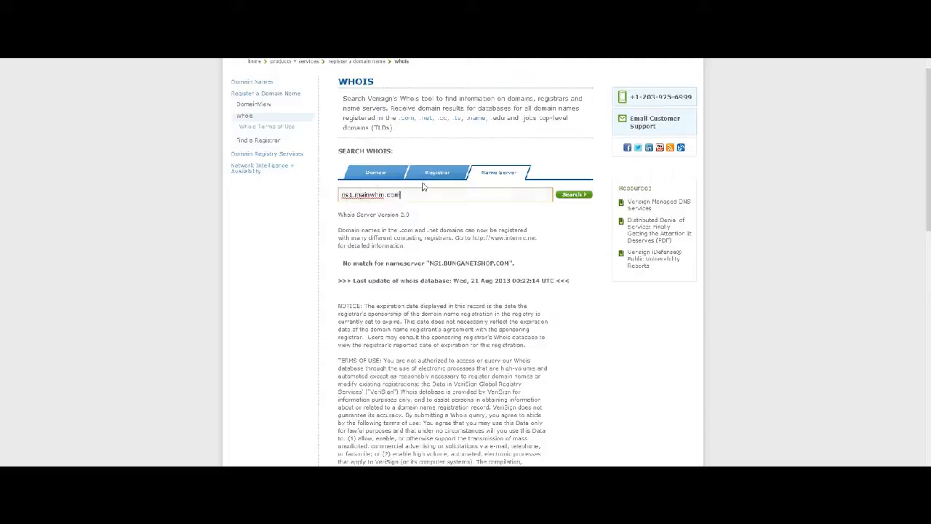
{"action": "left_click", "coordinate": [581, 202]}
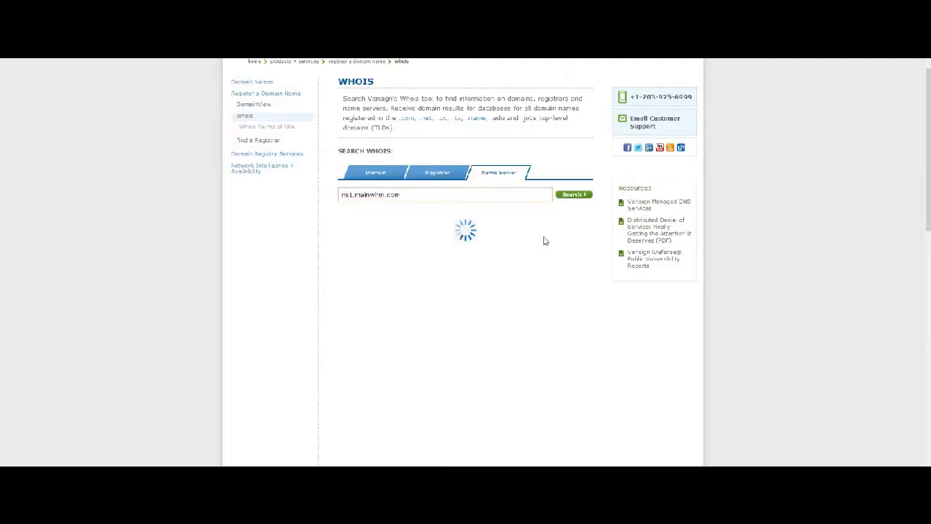
{"action": "scroll", "coordinate": [383, 229], "scroll_direction": "down", "scroll_amount": 1}
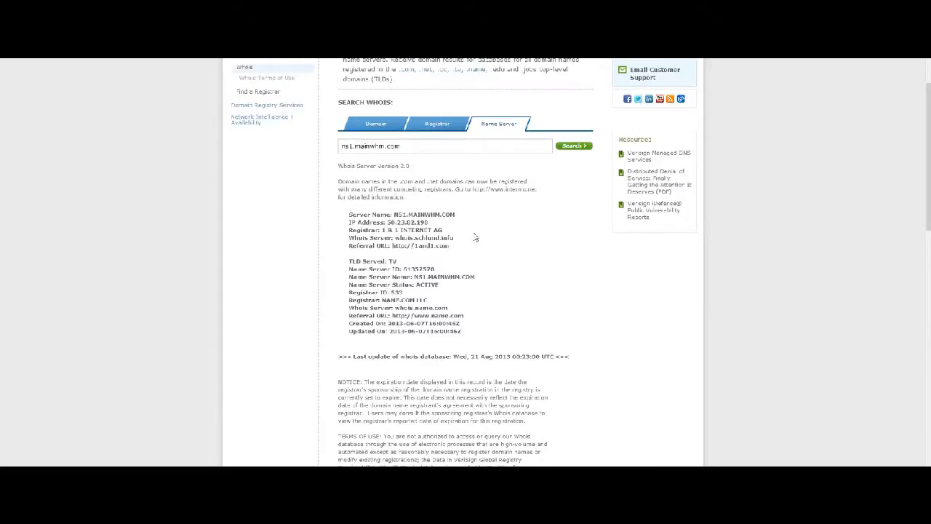
{"action": "scroll", "coordinate": [482, 291], "scroll_direction": "up", "scroll_amount": 3}
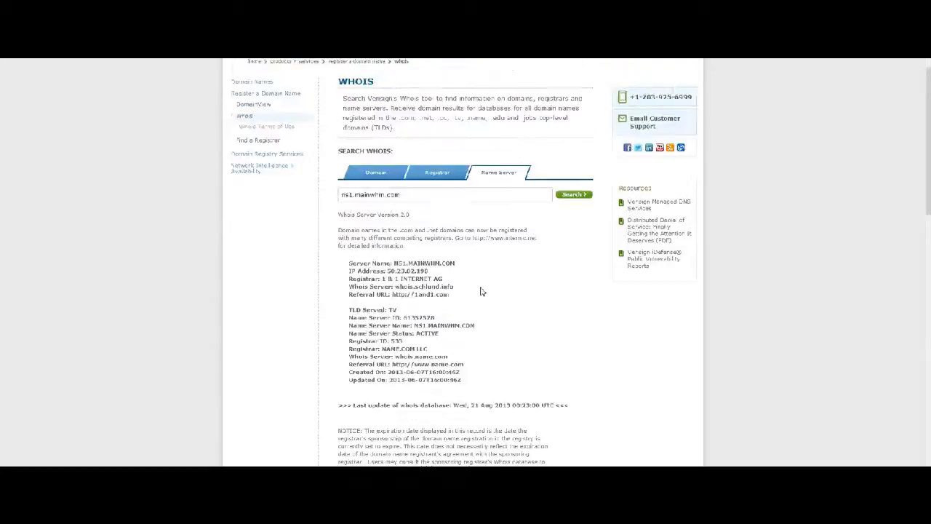
Replace the search with ns1.bunganetshop.com and search again.
{"action": "left_click_drag", "start_coordinate": [429, 247], "coordinate": [166, 246]}
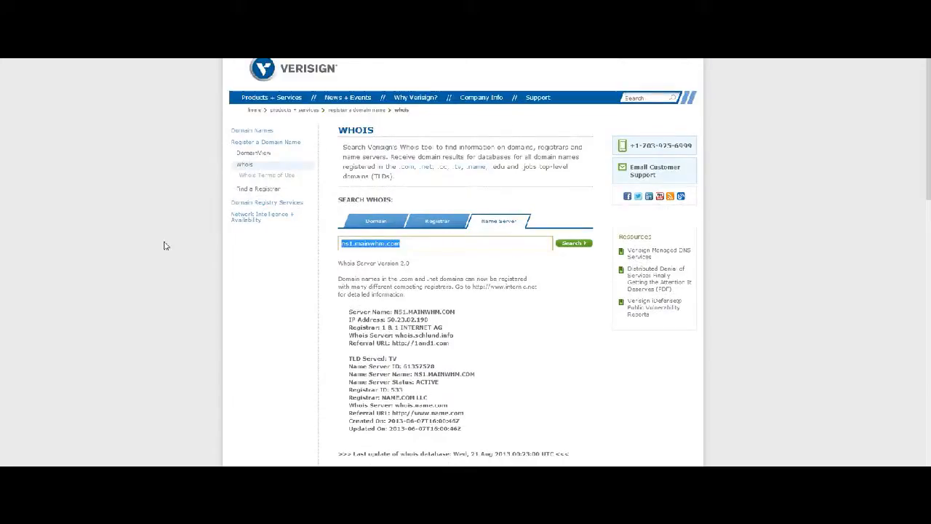
{"action": "key", "text": "ctrl+v"}
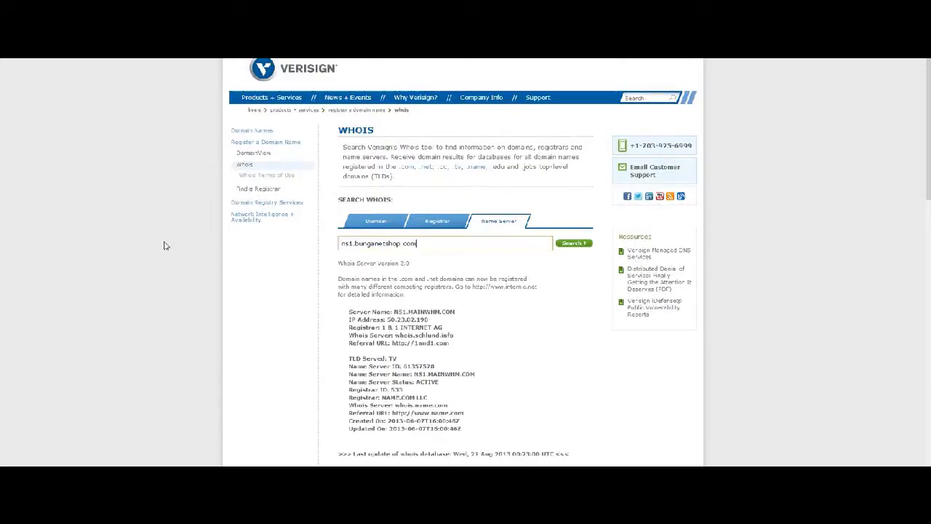
{"action": "left_click", "coordinate": [571, 243]}
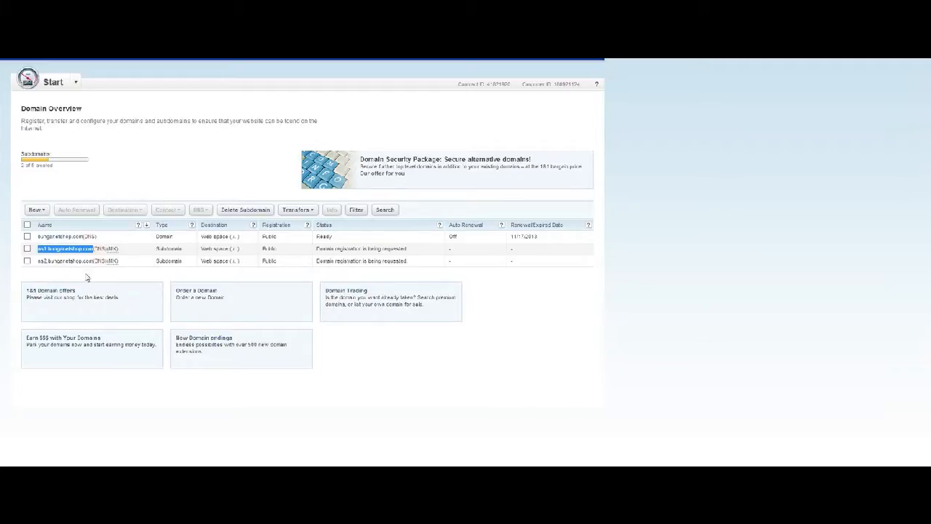
Open bunganetshop.com's DNS settings and clear the primary and first secondary name server fields.
{"action": "left_click", "coordinate": [27, 237]}
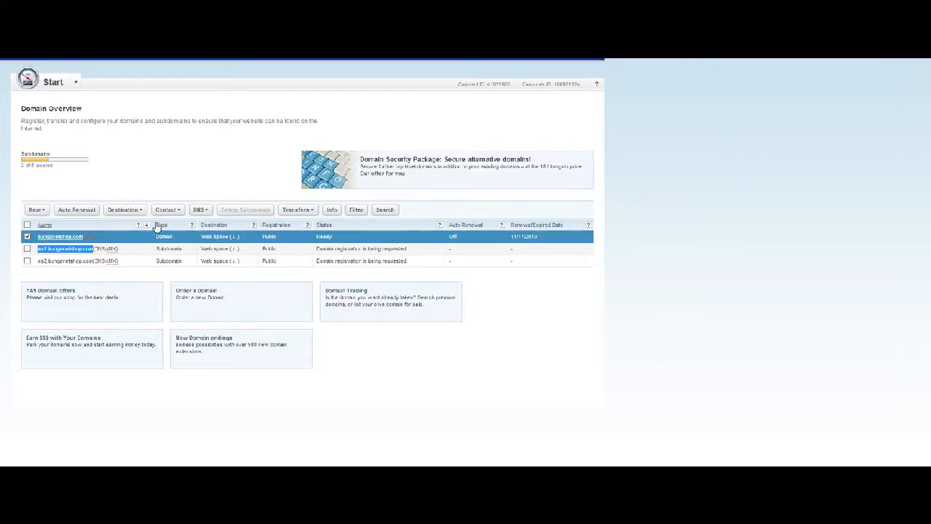
{"action": "left_click", "coordinate": [201, 210]}
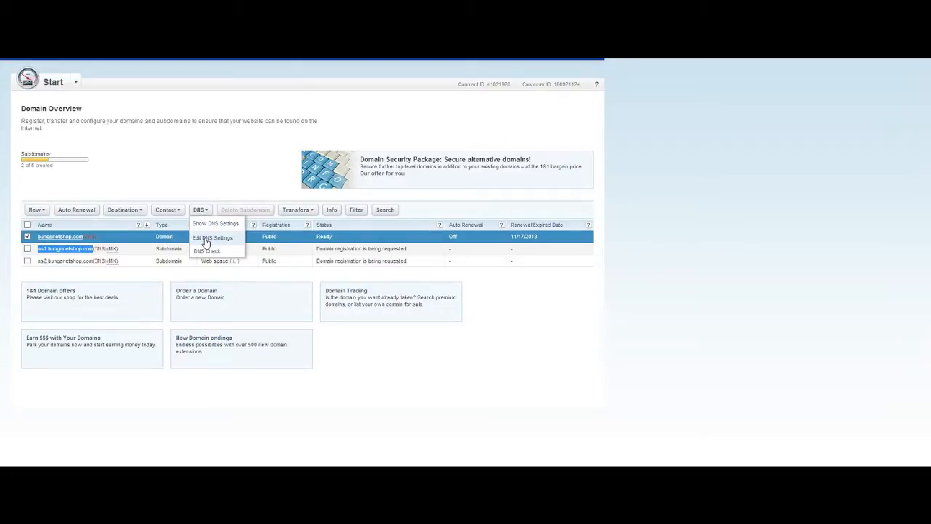
{"action": "left_click", "coordinate": [206, 240]}
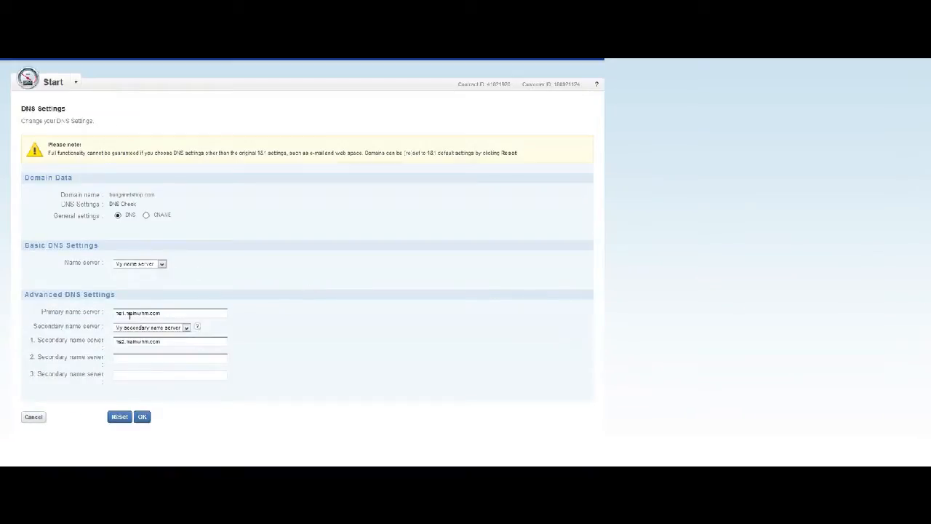
{"action": "triple_click", "coordinate": [126, 313]}
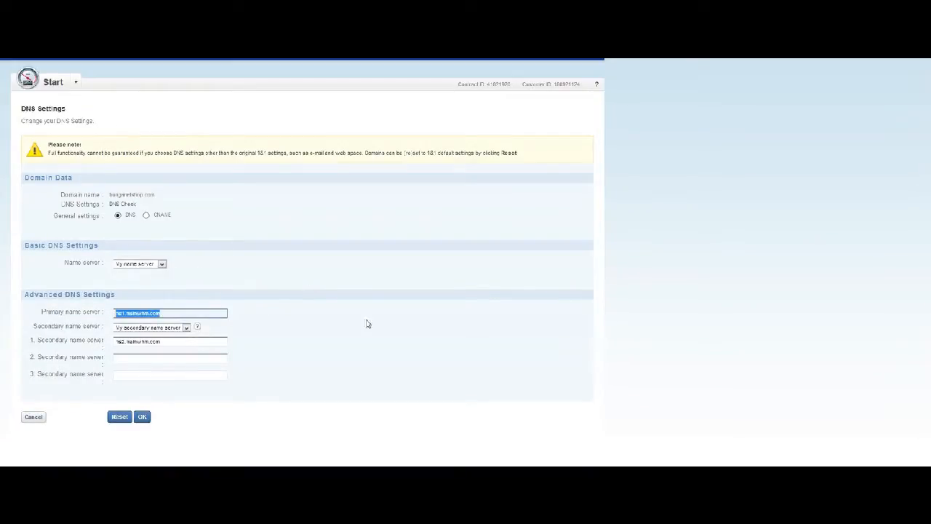
{"action": "key", "text": "BackSpace"}
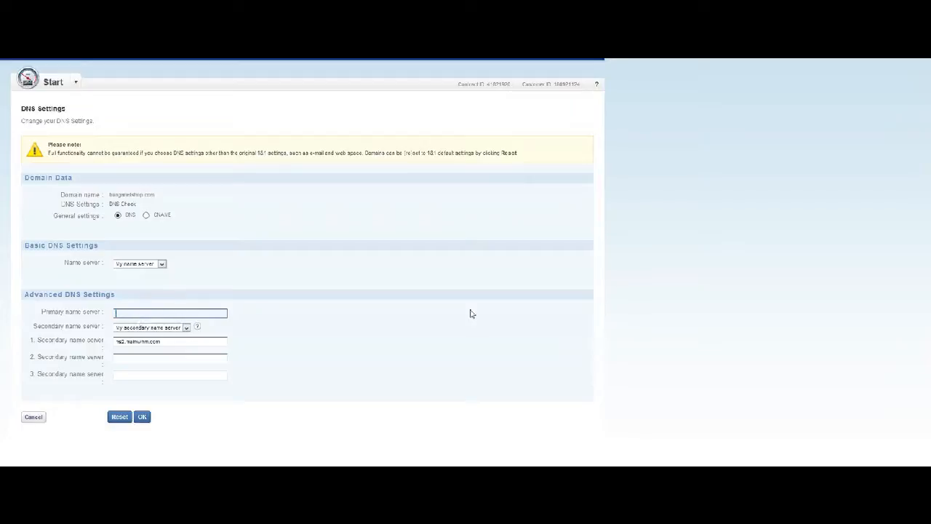
{"action": "triple_click", "coordinate": [176, 342]}
{"action": "key", "text": "BackSpace"}
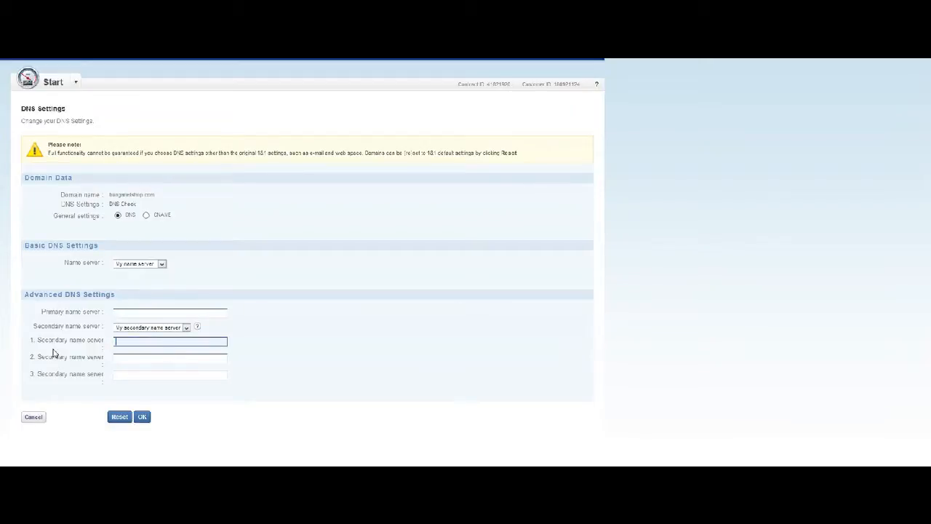
Paste the ns1 host name into both the primary and first secondary name server fields.
{"action": "left_click", "coordinate": [144, 312]}
{"action": "right_click", "coordinate": [144, 312]}
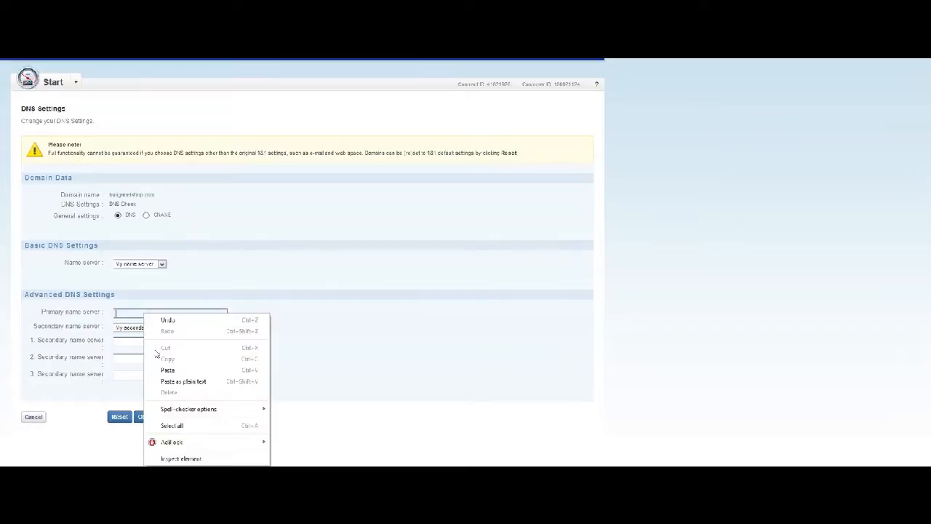
{"action": "left_click", "coordinate": [167, 368]}
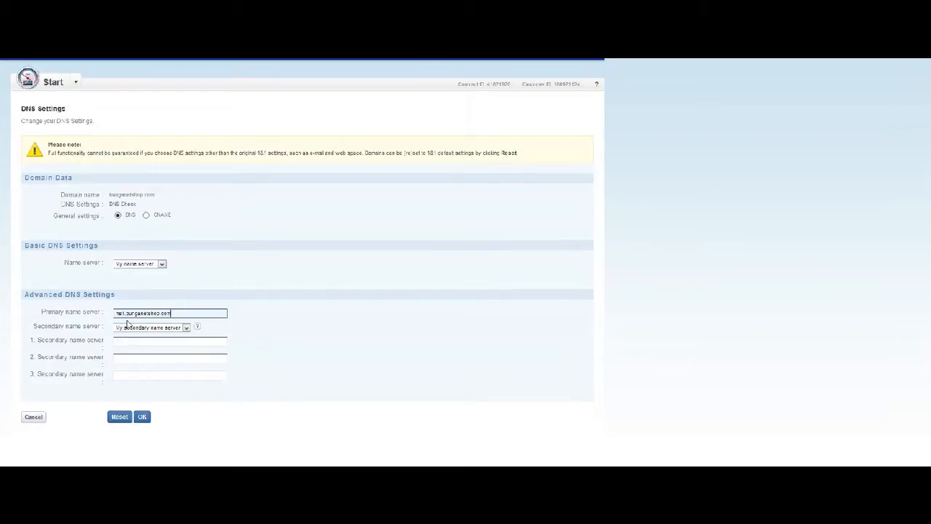
{"action": "left_click", "coordinate": [132, 341]}
{"action": "right_click", "coordinate": [132, 341]}
{"action": "left_click", "coordinate": [160, 397]}
{"action": "left_click", "coordinate": [366, 331]}
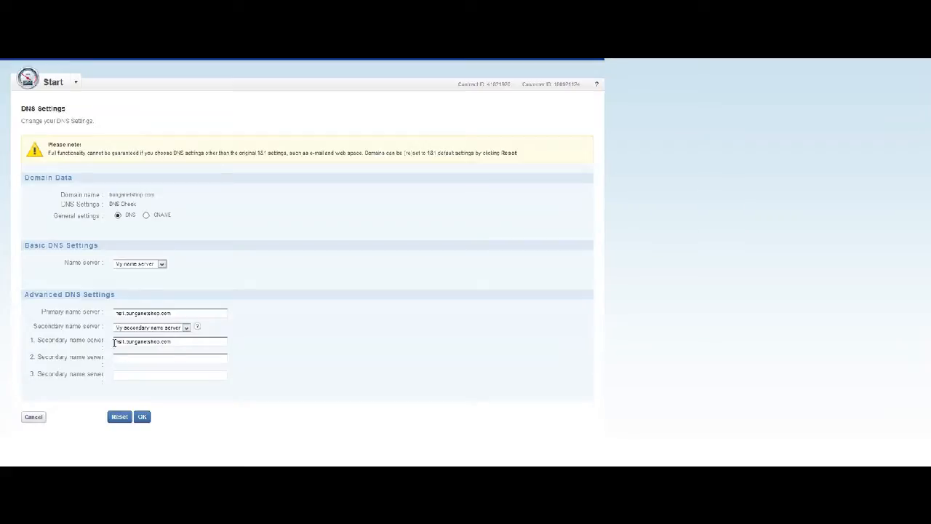
{"action": "left_click", "coordinate": [117, 312]}
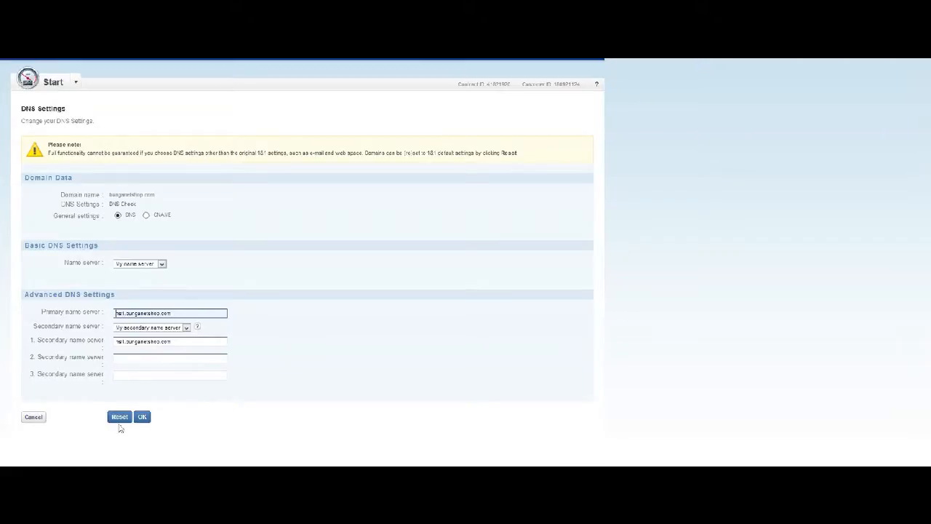
Submit the name server settings, keep 'My name server' after the invalid-entries error, and resubmit.
{"action": "left_click", "coordinate": [143, 416]}
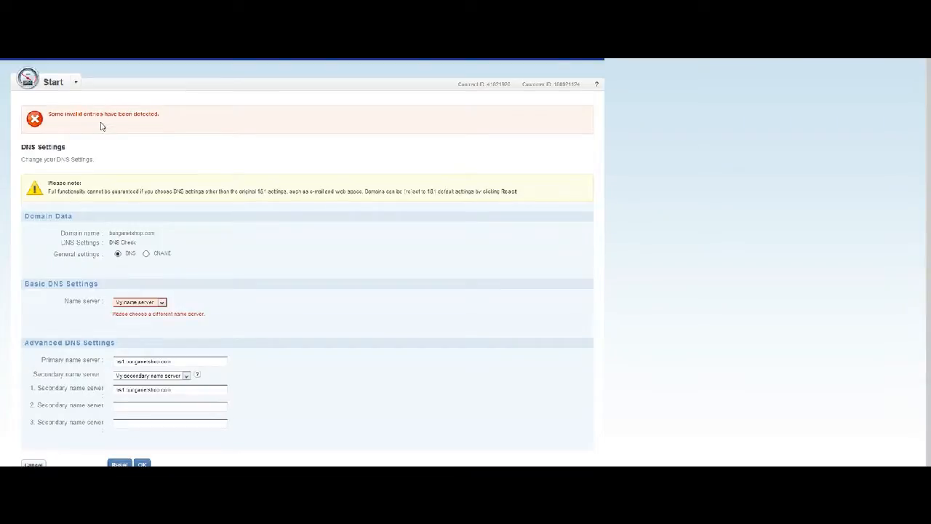
{"action": "scroll", "coordinate": [592, 311], "scroll_direction": "down", "scroll_amount": 1}
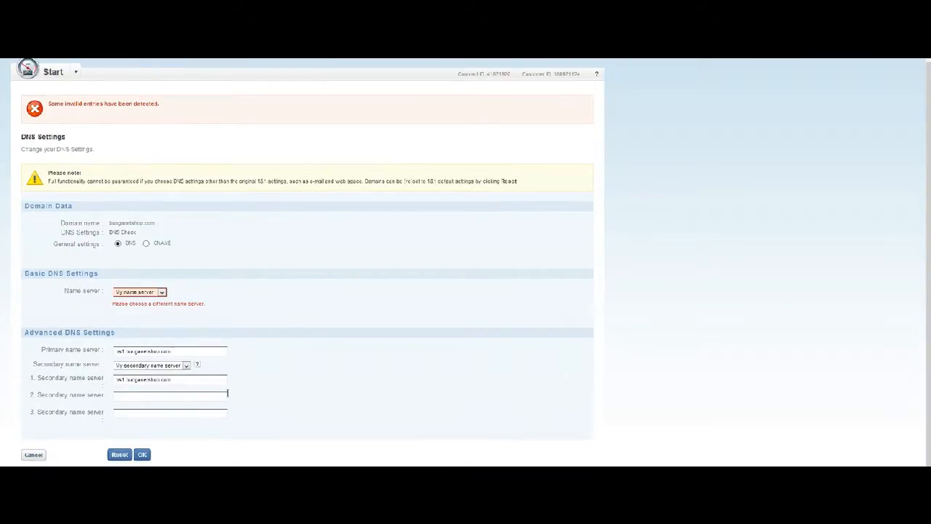
{"action": "left_click", "coordinate": [149, 293]}
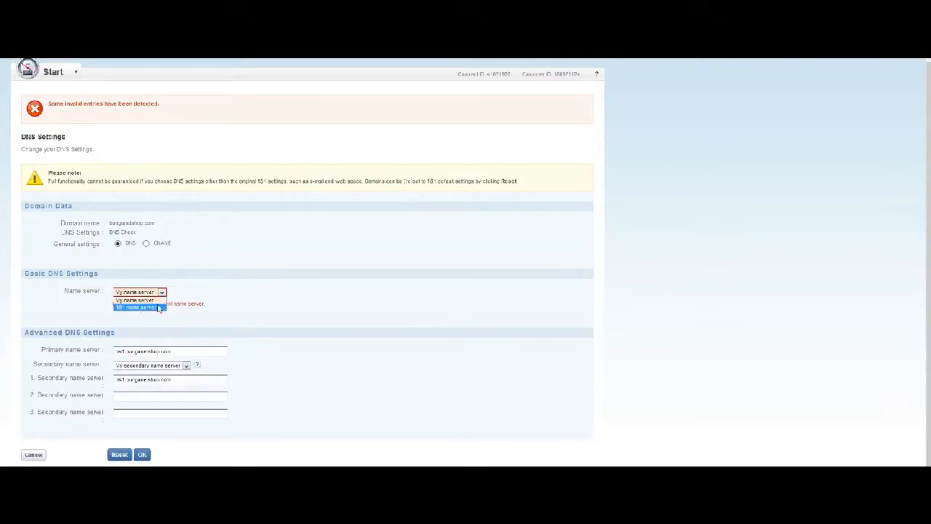
{"action": "left_click", "coordinate": [256, 342]}
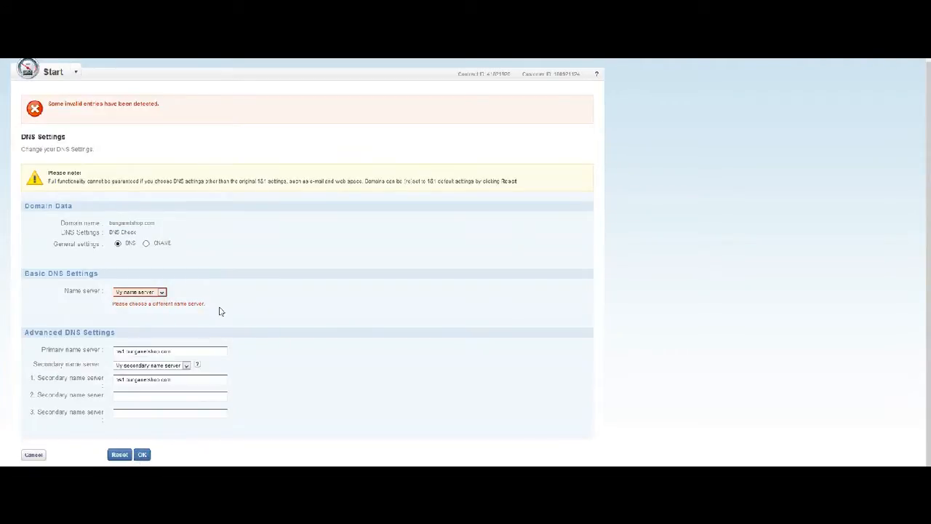
{"action": "left_click", "coordinate": [115, 350]}
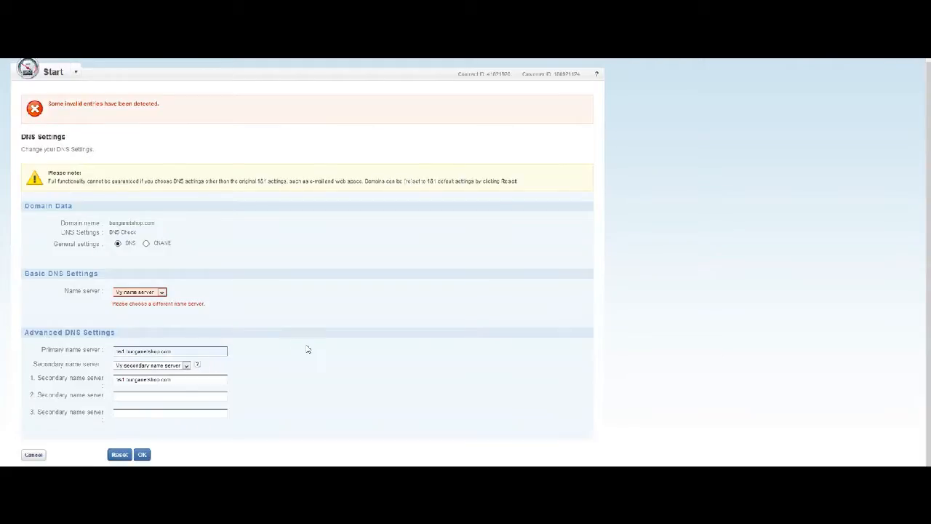
{"action": "left_click", "coordinate": [142, 454]}
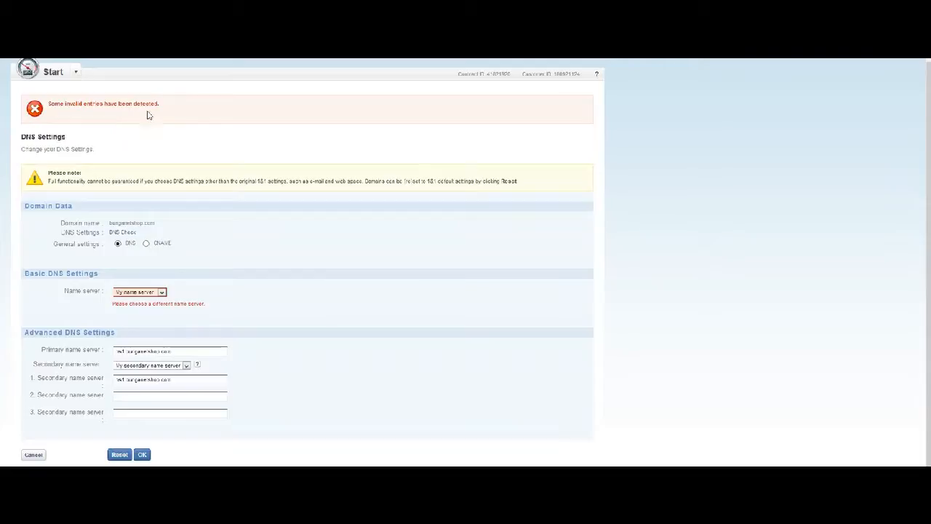
Rerun the WHOIS lookup and select the primary and first secondary name server values.
{"action": "left_click", "coordinate": [117, 378]}
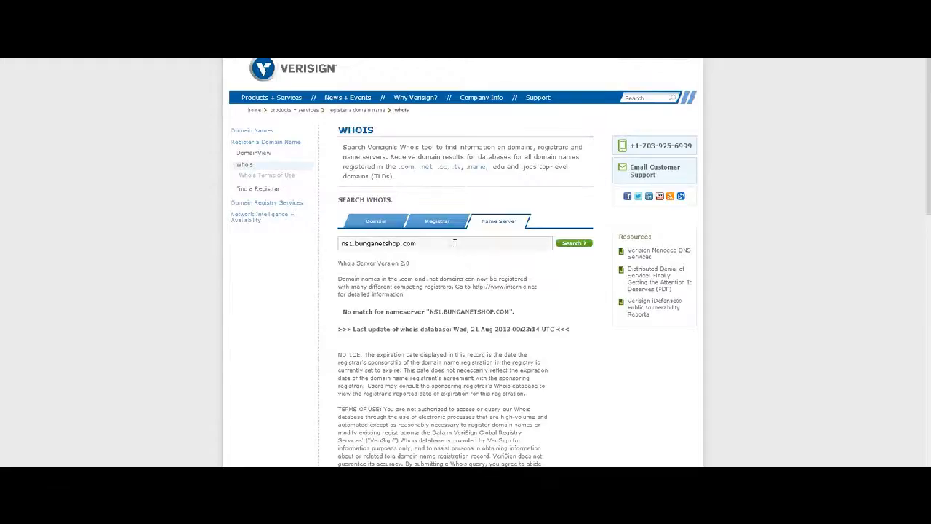
{"action": "left_click", "coordinate": [573, 243]}
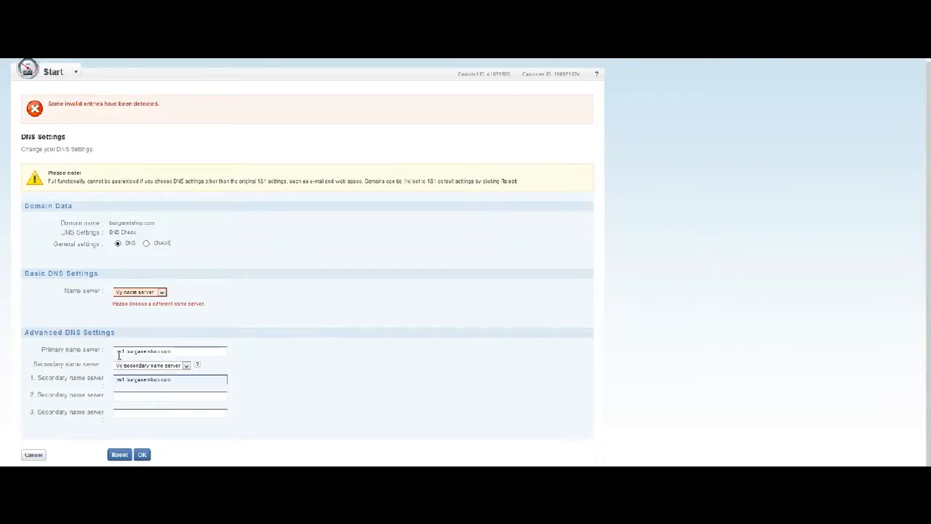
{"action": "left_click_drag", "start_coordinate": [114, 351], "coordinate": [179, 352]}
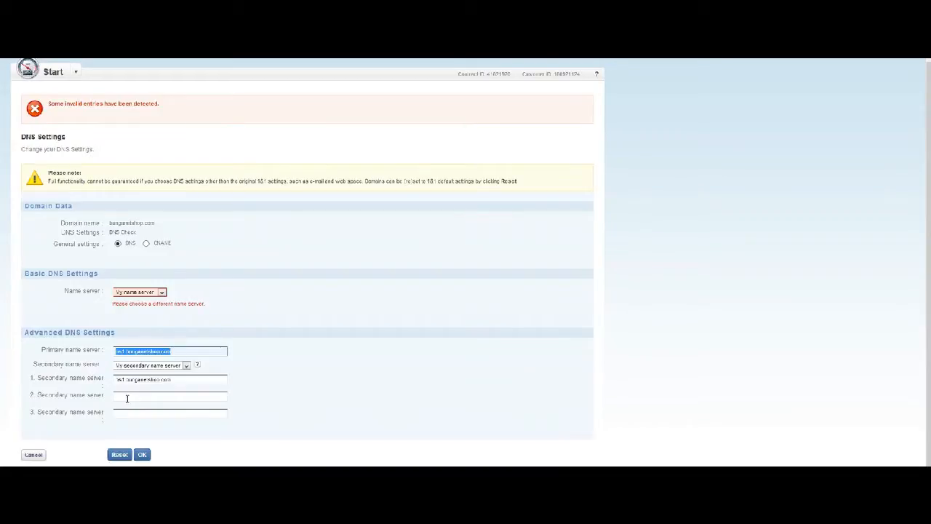
{"action": "left_click_drag", "start_coordinate": [115, 380], "coordinate": [186, 381]}
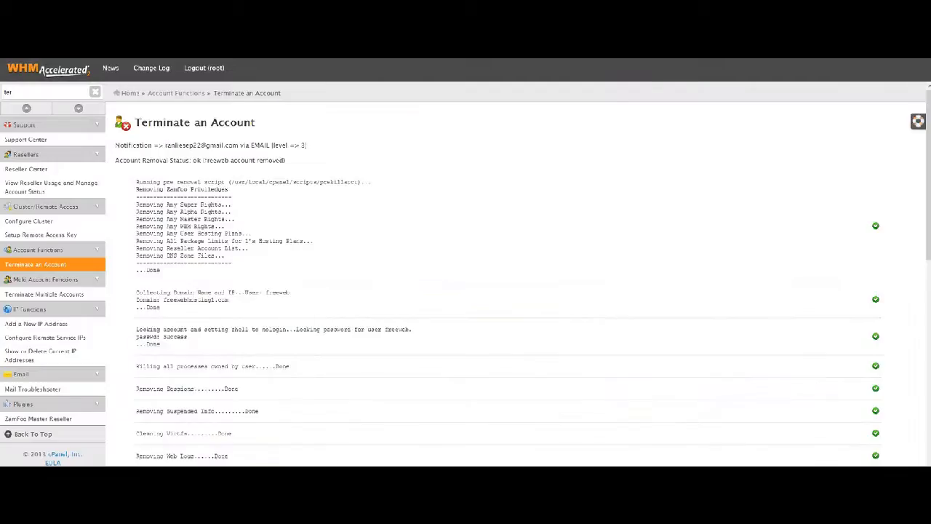
From WHM Home, go to DNS Functions > Edit DNS Zone, search for and edit bunganetshop.com.
{"action": "left_click", "coordinate": [42, 69]}
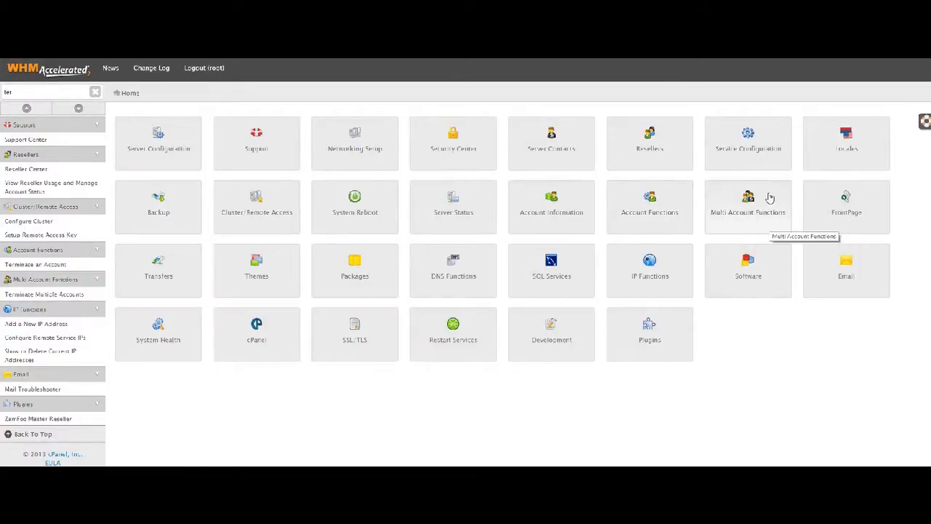
{"action": "left_click", "coordinate": [463, 280]}
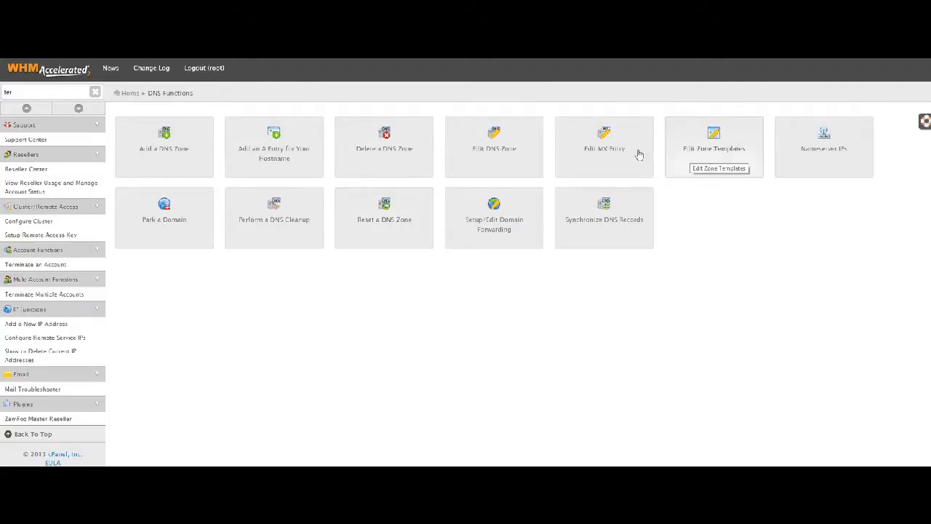
{"action": "left_click", "coordinate": [499, 152]}
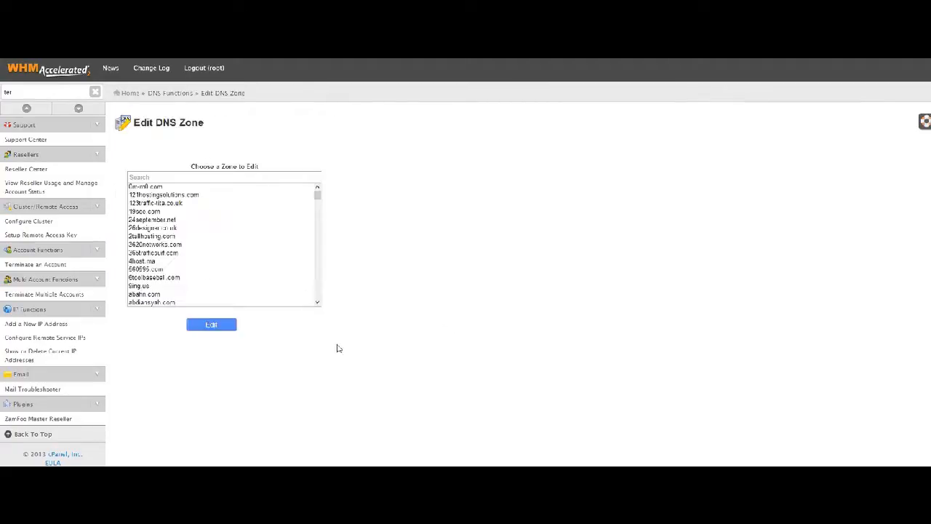
{"action": "left_click", "coordinate": [240, 179]}
{"action": "type", "text": "bo"}
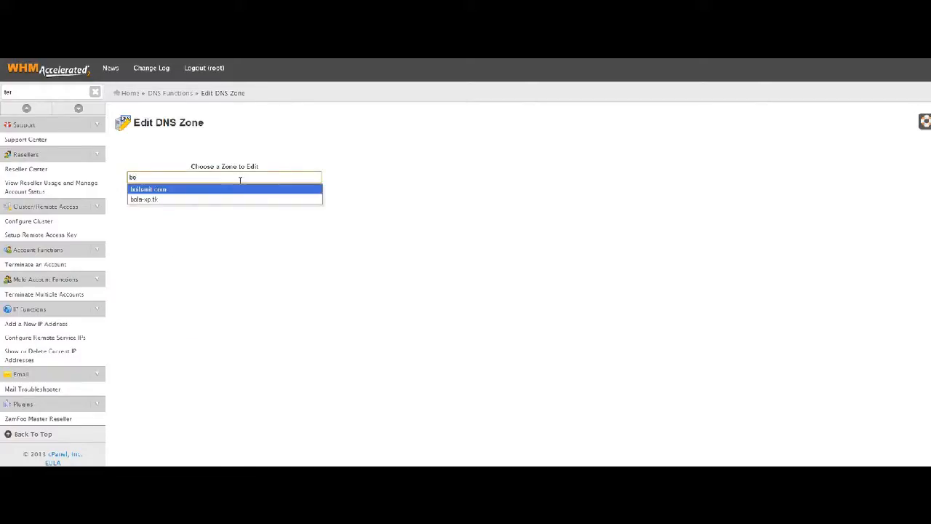
{"action": "type", "text": "nga"}
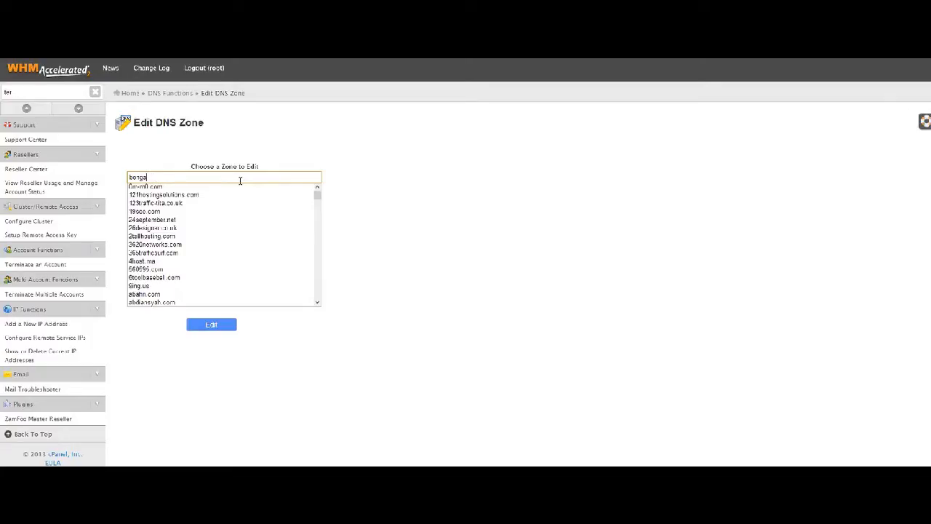
{"action": "type", "text": "ng"}
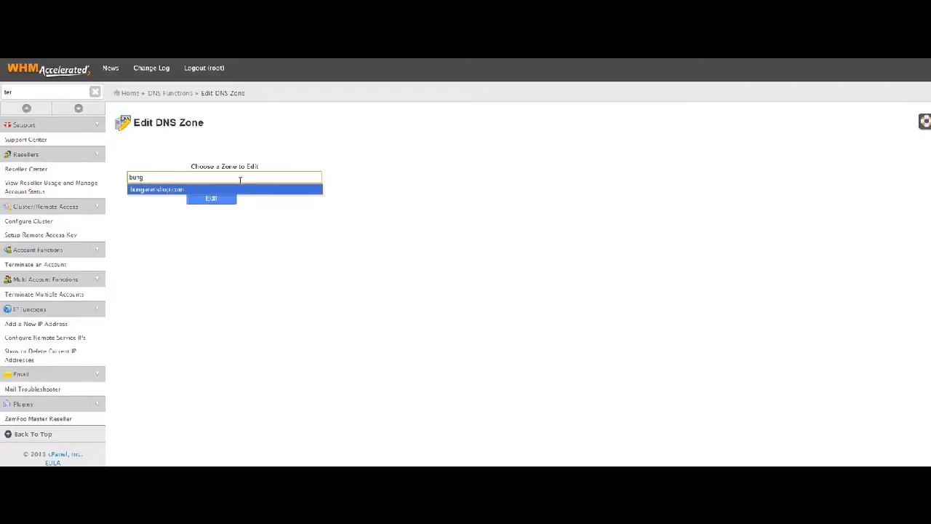
{"action": "left_click", "coordinate": [161, 191]}
{"action": "left_click", "coordinate": [217, 329]}
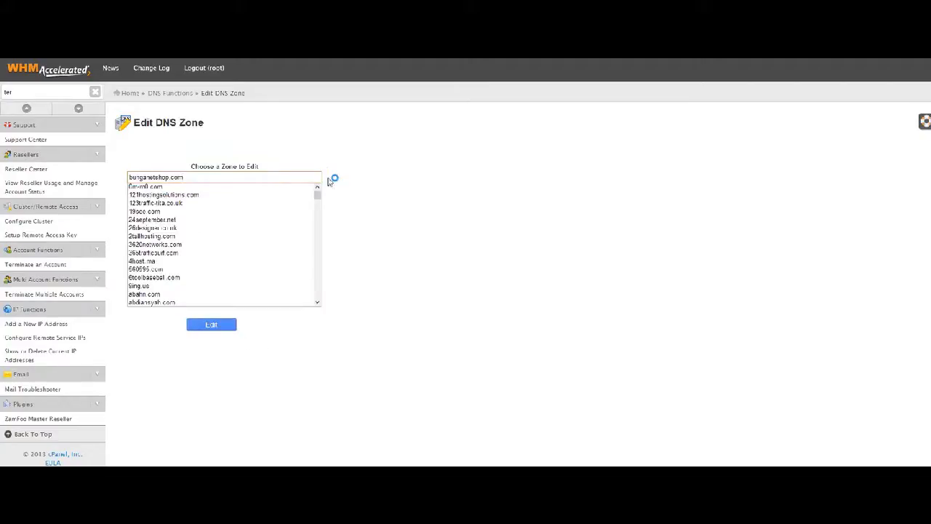
{"action": "scroll", "coordinate": [521, 313], "scroll_direction": "down", "scroll_amount": 3}
{"action": "scroll", "coordinate": [348, 251], "scroll_direction": "up", "scroll_amount": 3}
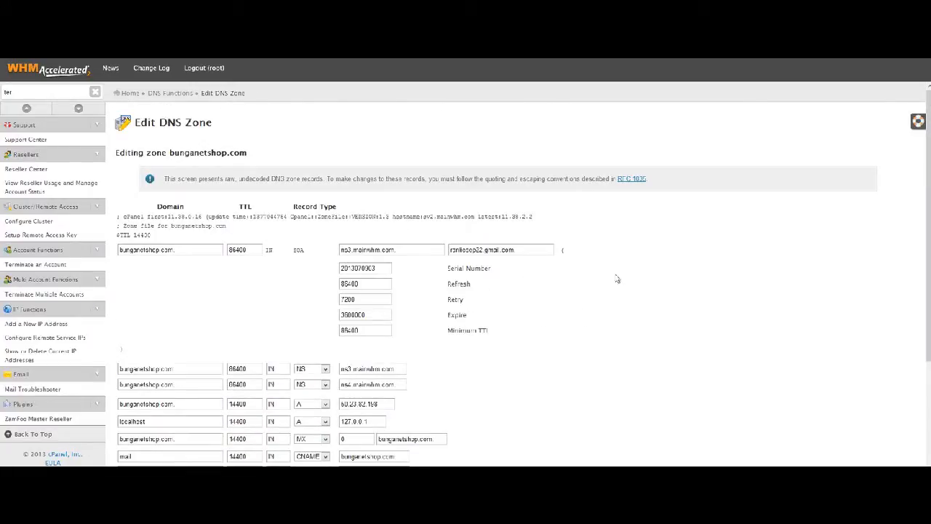
Replace the SOA primary nameserver mainwhm.com value with ns1.bunganetshop.com, removing the leftover ns3. prefix.
{"action": "scroll", "coordinate": [650, 277], "scroll_direction": "down", "scroll_amount": 5}
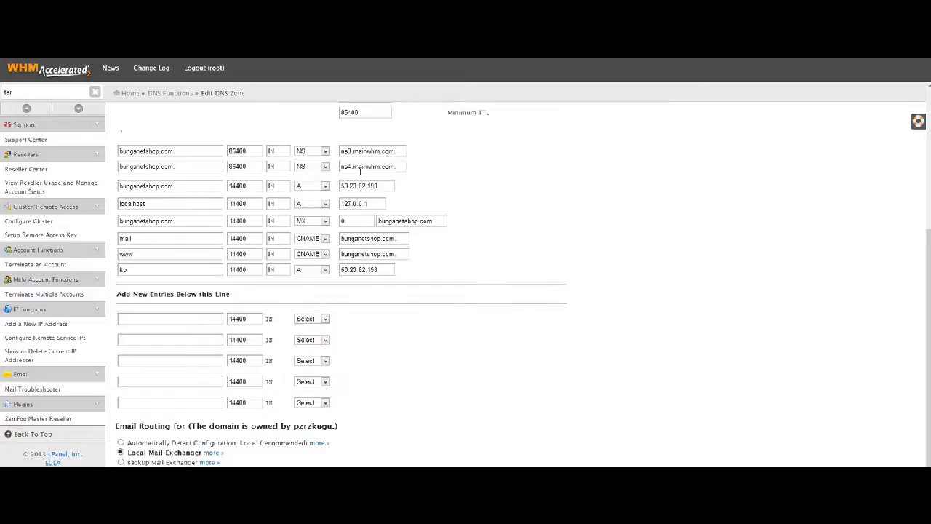
{"action": "scroll", "coordinate": [603, 290], "scroll_direction": "up", "scroll_amount": 2}
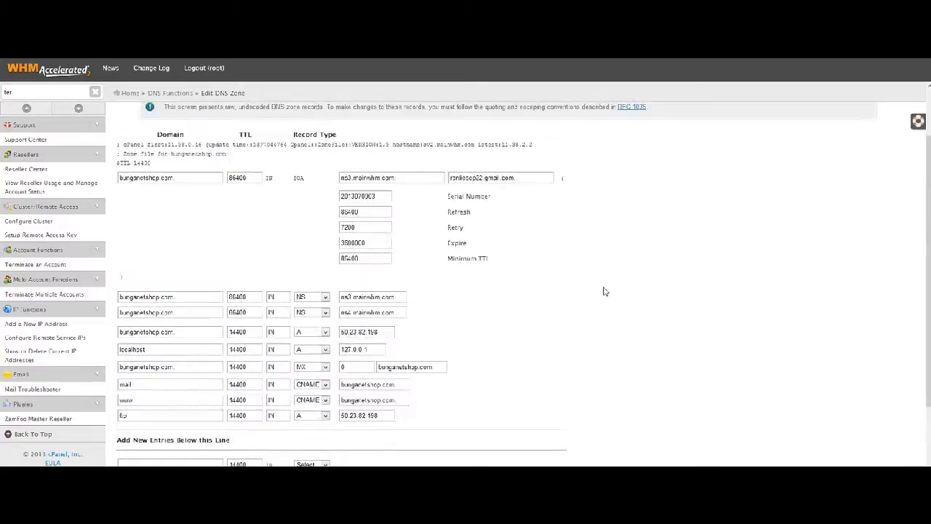
{"action": "scroll", "coordinate": [603, 294], "scroll_direction": "down", "scroll_amount": 3}
{"action": "scroll", "coordinate": [603, 294], "scroll_direction": "up", "scroll_amount": 4}
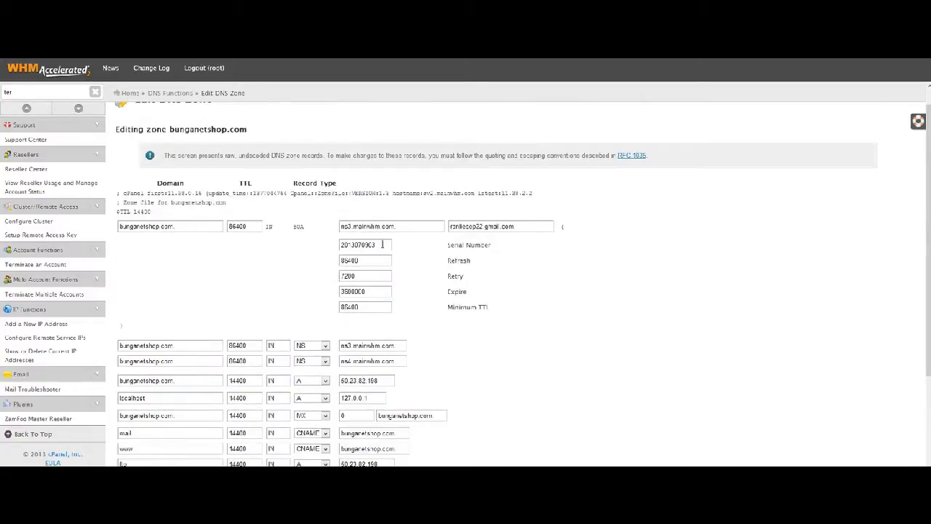
{"action": "scroll", "coordinate": [493, 261], "scroll_direction": "down", "scroll_amount": 3}
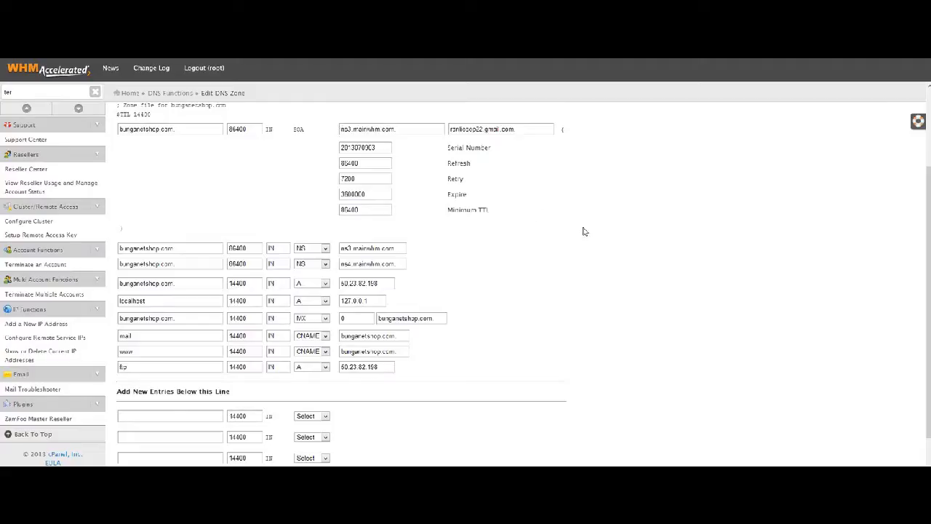
{"action": "scroll", "coordinate": [582, 228], "scroll_direction": "up", "scroll_amount": 2}
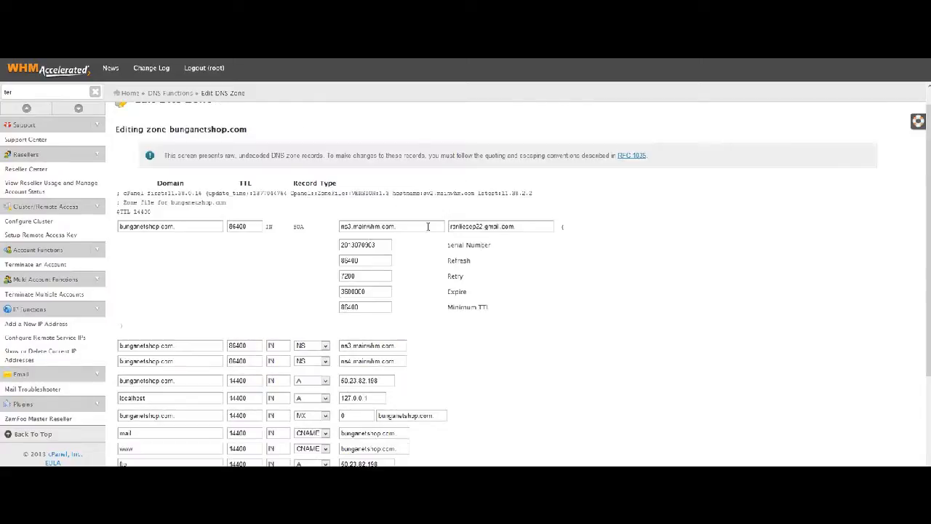
{"action": "left_click", "coordinate": [352, 226]}
{"action": "key", "text": "BackSpace"}
{"action": "left_click_drag", "start_coordinate": [353, 226], "coordinate": [514, 279]}
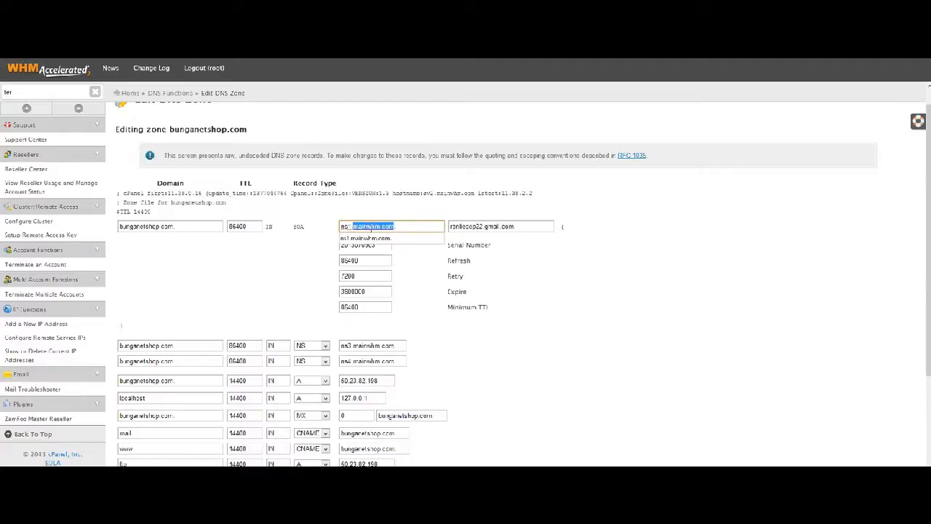
{"action": "right_click", "coordinate": [371, 227]}
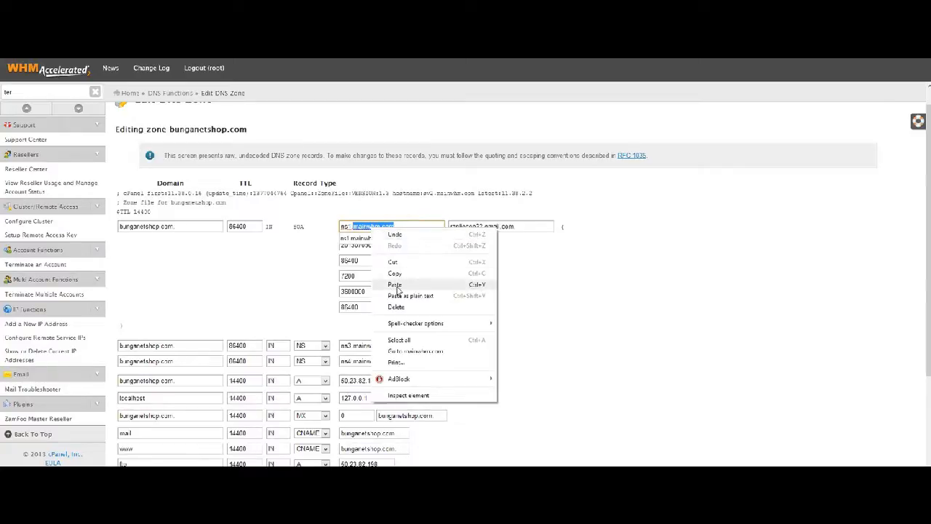
{"action": "left_click", "coordinate": [398, 291]}
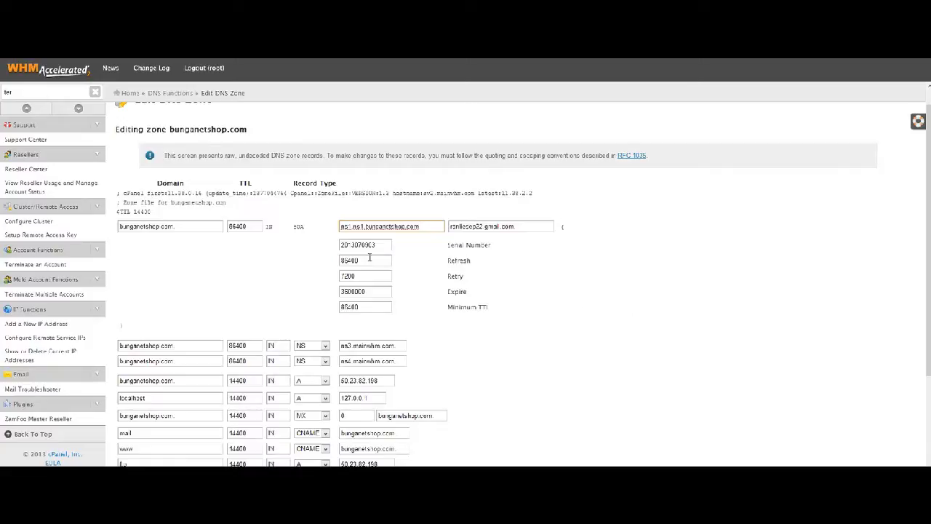
{"action": "left_click", "coordinate": [353, 226]}
{"action": "key", "text": "BackSpace"}
{"action": "key", "text": "BackSpace"}
{"action": "key", "text": "BackSpace"}
{"action": "key", "text": "BackSpace"}
Replace the ns3.mainwhm.com and ns4.mainwhm.com NS values with ns1.bunganetshop.com.
{"action": "scroll", "coordinate": [576, 259], "scroll_direction": "down", "scroll_amount": 2}
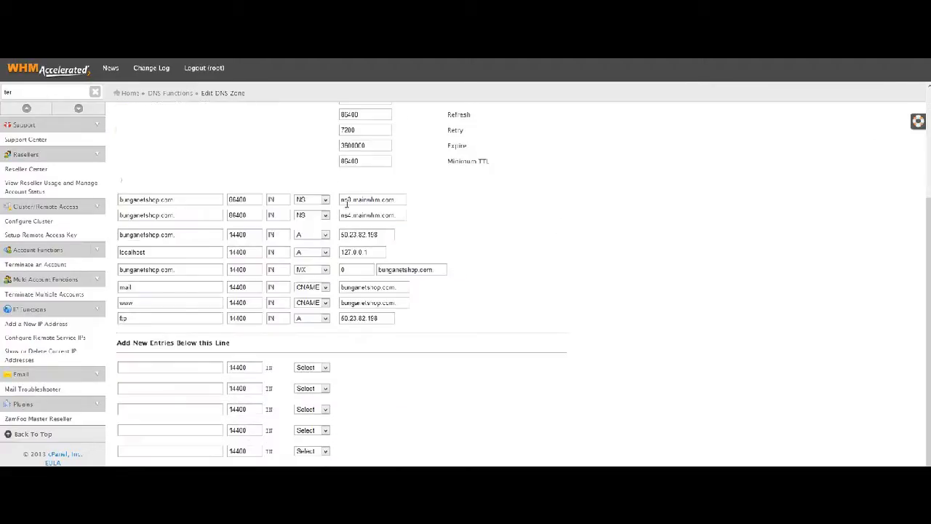
{"action": "left_click_drag", "start_coordinate": [340, 199], "coordinate": [416, 203]}
{"action": "key", "text": "BackSpace"}
{"action": "type", "text": "ns1.bunganetshop.com"}
{"action": "left_click", "coordinate": [341, 216]}
{"action": "left_click_drag", "start_coordinate": [341, 216], "coordinate": [399, 213]}
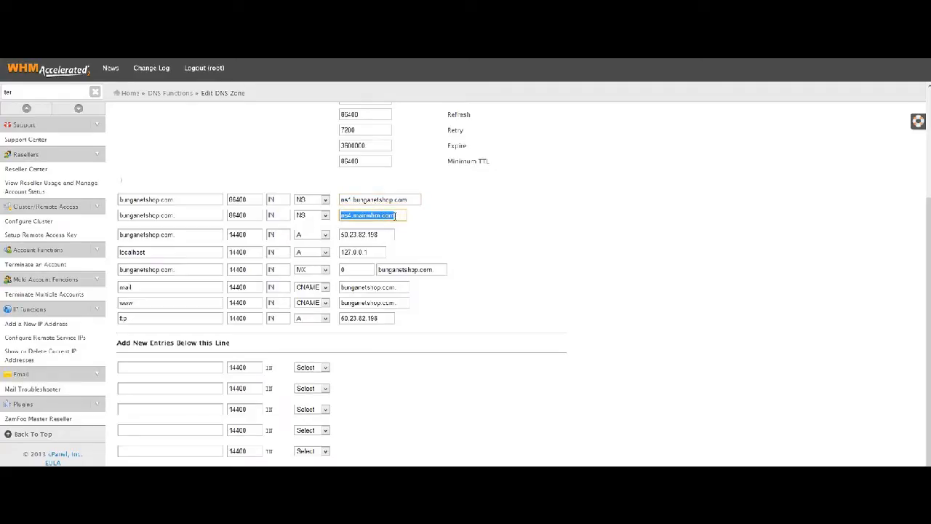
{"action": "key", "text": "BackSpace"}
{"action": "type", "text": "ns1.bunganetshop.com"}
{"action": "left_click", "coordinate": [539, 234]}
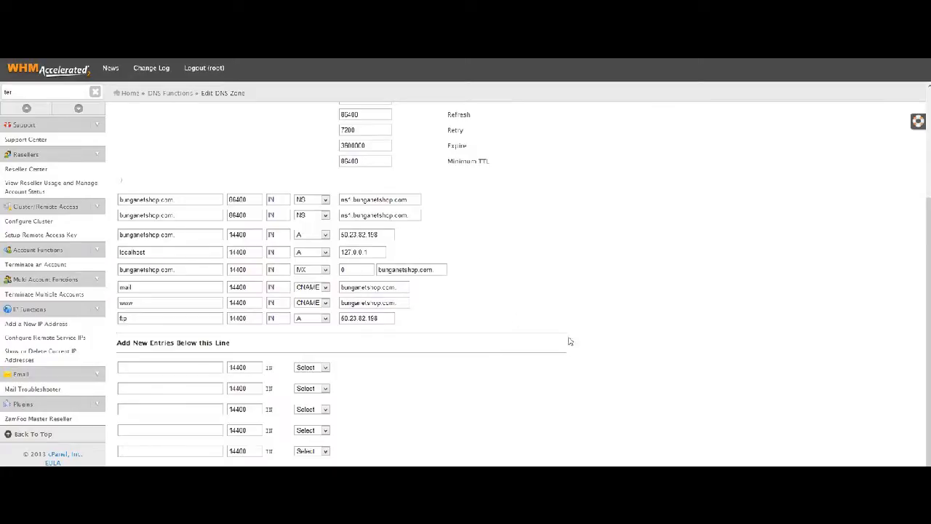
{"action": "scroll", "coordinate": [538, 358], "scroll_direction": "down", "scroll_amount": 1}
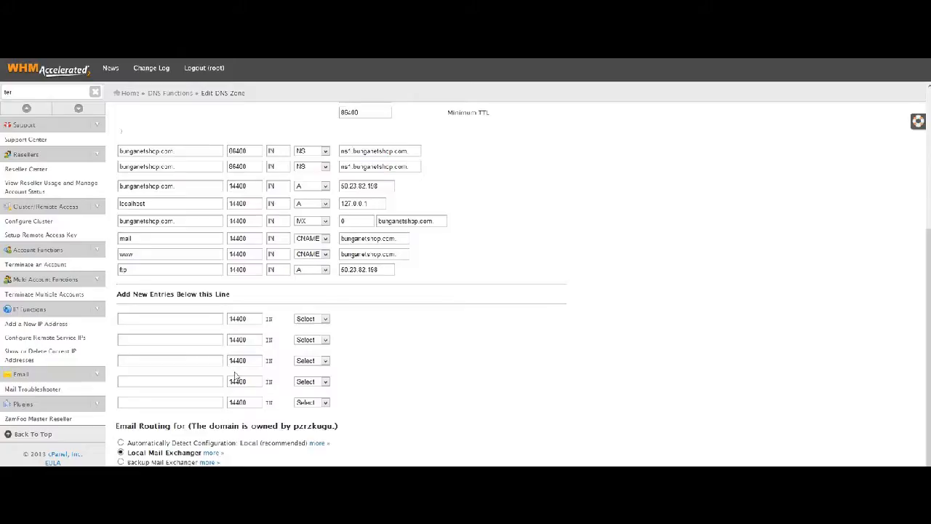
Set two new entry rows to type A and clear their address placeholders.
{"action": "left_click", "coordinate": [317, 323]}
{"action": "left_click", "coordinate": [311, 335]}
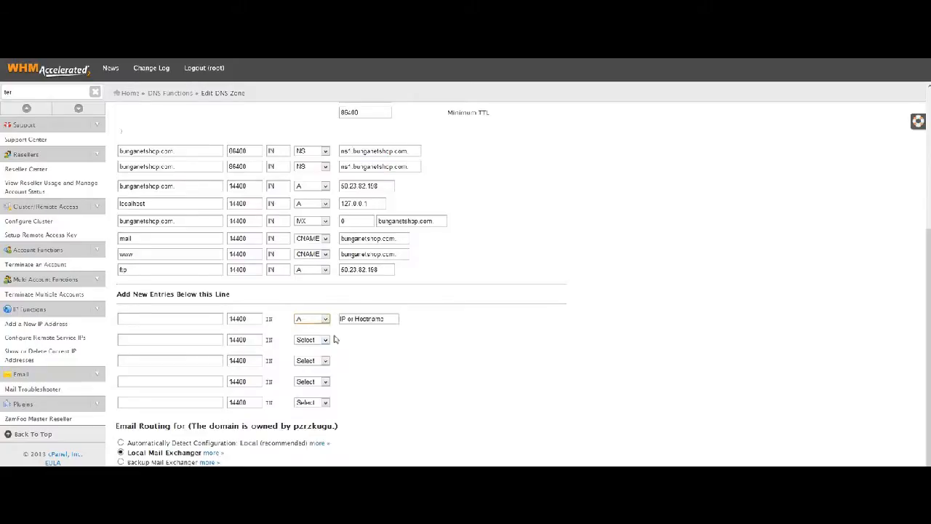
{"action": "left_click", "coordinate": [397, 321]}
{"action": "key", "text": "BackSpace"}
{"action": "left_click", "coordinate": [311, 339]}
{"action": "left_click", "coordinate": [311, 353]}
{"action": "left_click", "coordinate": [393, 339]}
{"action": "key", "text": "BackSpace"}
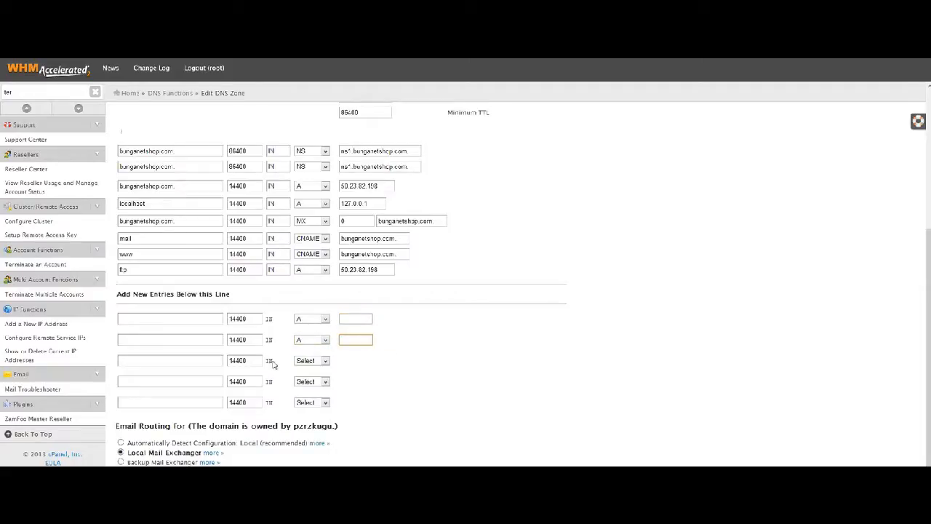
Name the two new A records ns1 and ms2.
{"action": "left_click", "coordinate": [215, 320]}
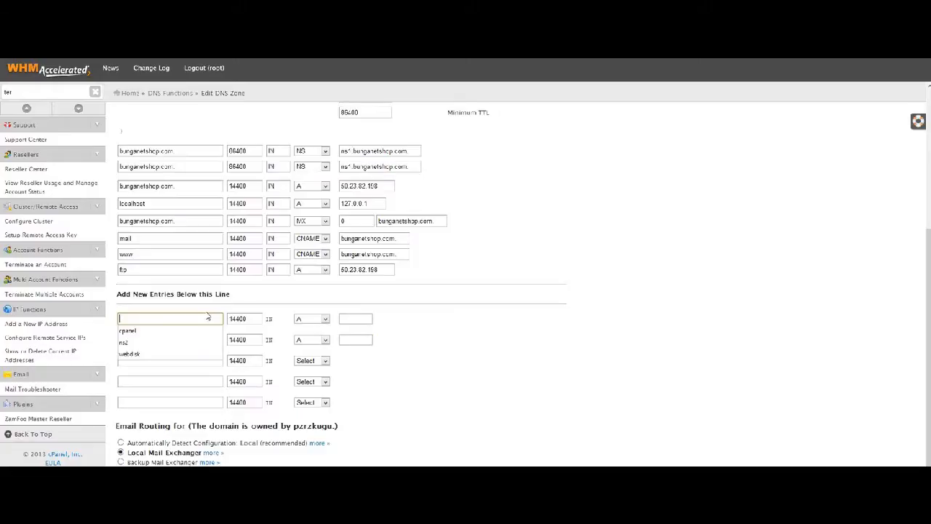
{"action": "type", "text": "ns"}
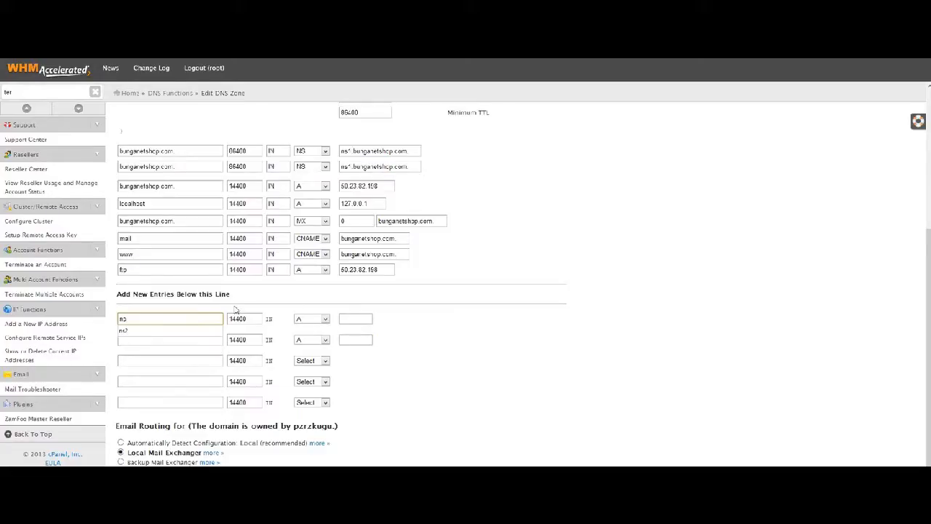
{"action": "left_click", "coordinate": [456, 320]}
{"action": "left_click", "coordinate": [193, 316]}
{"action": "type", "text": "1"}
{"action": "left_click", "coordinate": [140, 339]}
{"action": "type", "text": "ns2"}
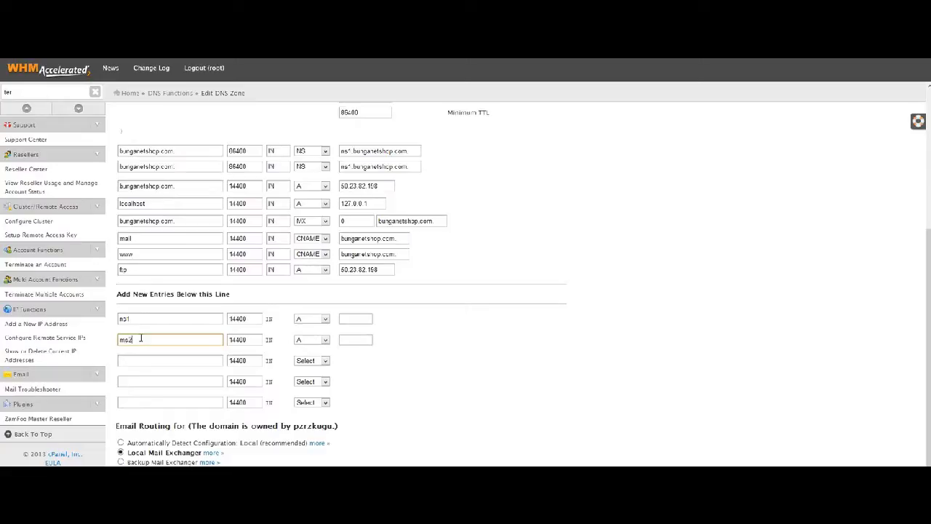
{"action": "left_click", "coordinate": [478, 361]}
Start filling the ns1 address with a suggested IP, correcting it toward 50.2.
{"action": "left_click", "coordinate": [352, 320]}
{"action": "left_click", "coordinate": [352, 320]}
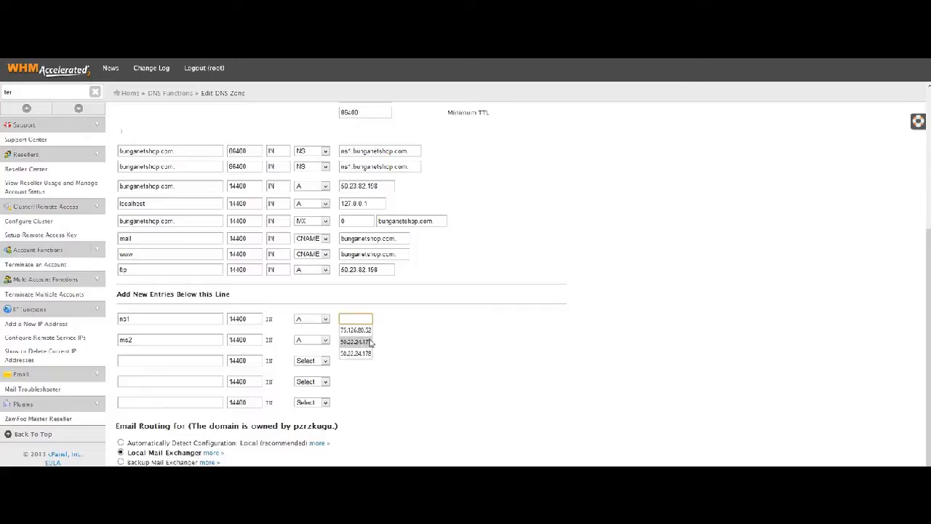
{"action": "left_click", "coordinate": [367, 353]}
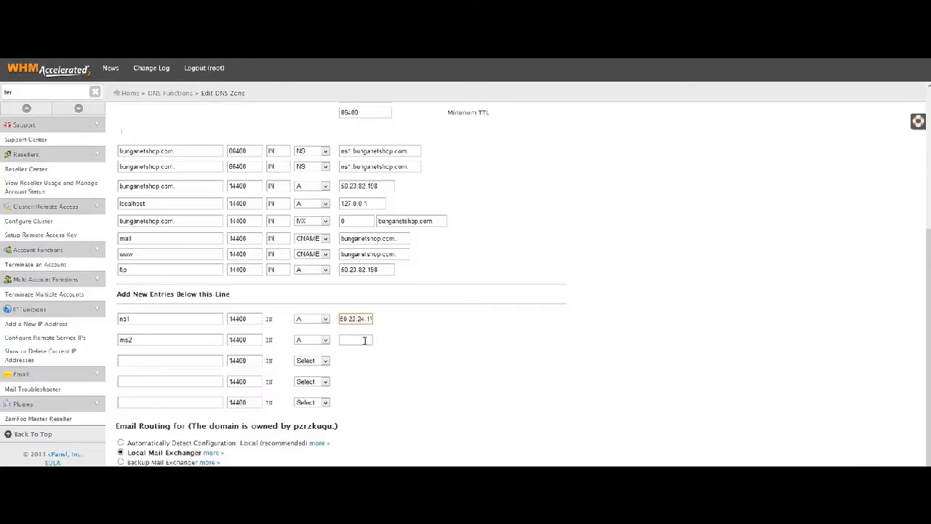
{"action": "left_click_drag", "start_coordinate": [367, 321], "coordinate": [434, 324]}
{"action": "key", "text": "BackSpace"}
{"action": "key", "text": "BackSpace"}
{"action": "key", "text": "BackSpace"}
{"action": "key", "text": "BackSpace"}
{"action": "key", "text": "BackSpace"}
{"action": "key", "text": "BackSpace"}
{"action": "key", "text": "BackSpace"}
{"action": "type", "text": "5"}
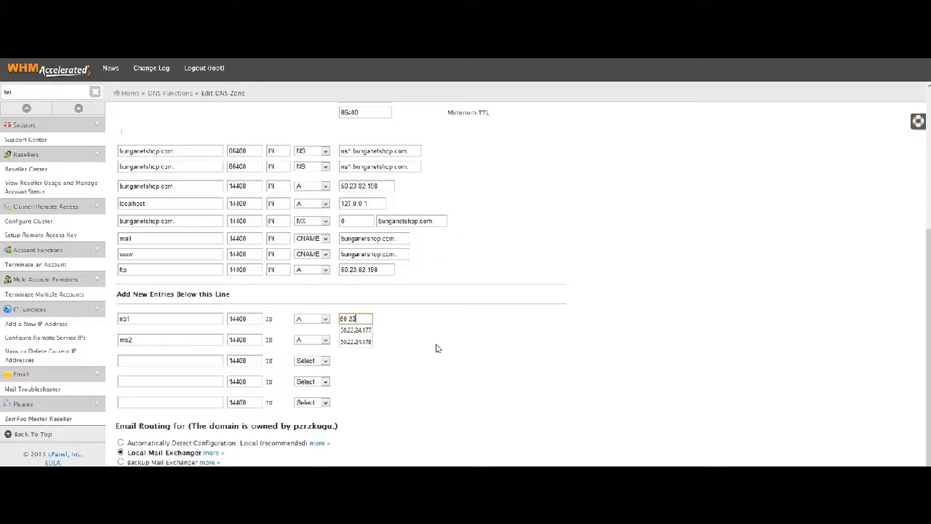
{"action": "type", "text": "0.23"}
{"action": "key", "text": "BackSpace"}
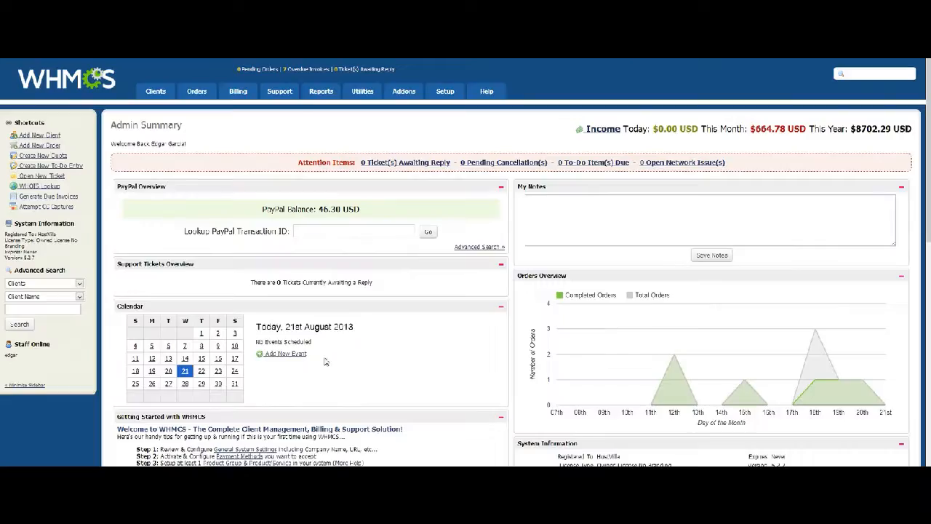
Copy the IP 50.22.24.176 from the Server Upgrade is now Complete announcement.
{"action": "mouse_move", "coordinate": [233, 95]}
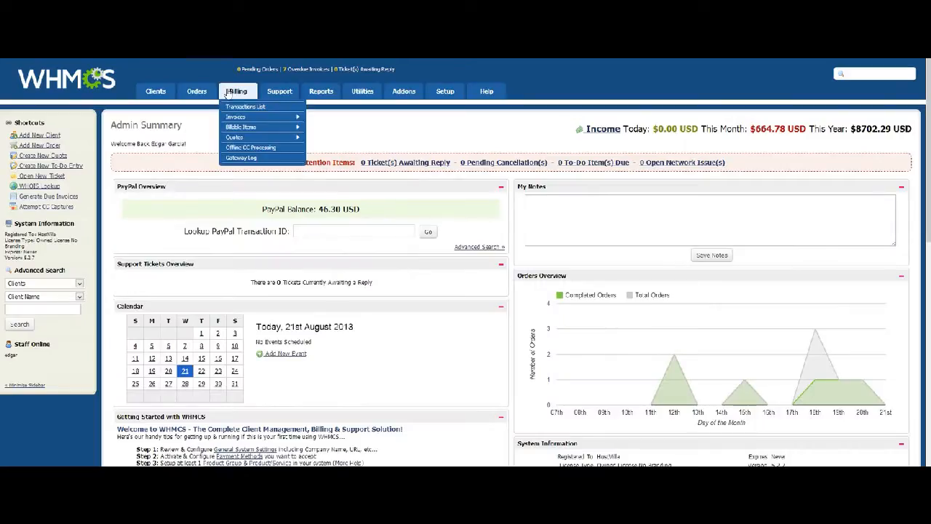
{"action": "mouse_move", "coordinate": [279, 91]}
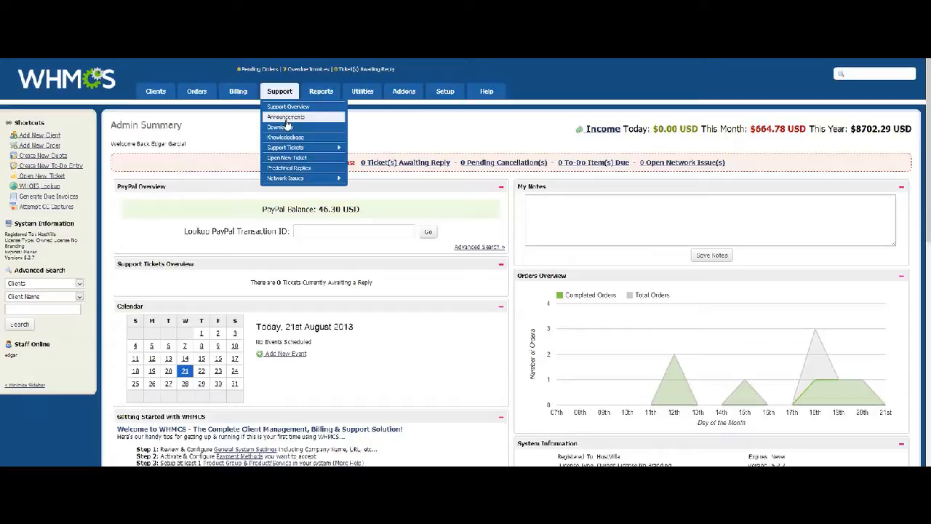
{"action": "left_click", "coordinate": [273, 116]}
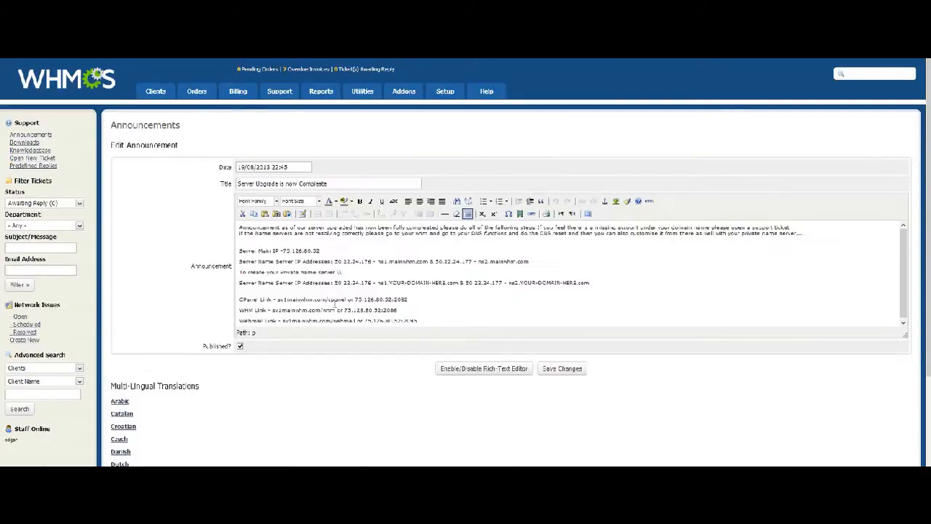
{"action": "left_click_drag", "start_coordinate": [335, 282], "coordinate": [369, 284]}
{"action": "right_click", "coordinate": [365, 289]}
{"action": "left_click", "coordinate": [344, 286]}
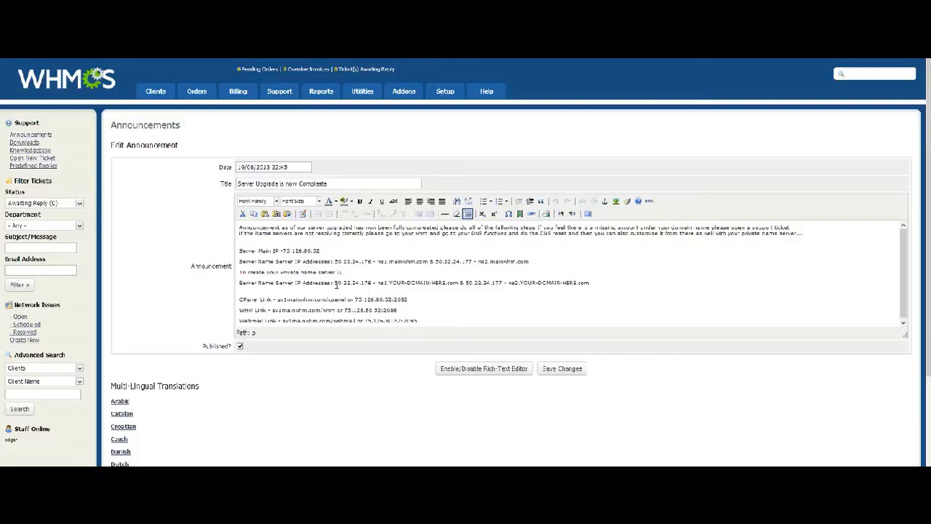
{"action": "mouse_move", "coordinate": [334, 282]}
{"action": "left_mouse_down"}
{"action": "mouse_move", "coordinate": [375, 282]}
{"action": "mouse_move", "coordinate": [336, 285]}
{"action": "left_mouse_up"}
{"action": "left_click", "coordinate": [373, 282]}
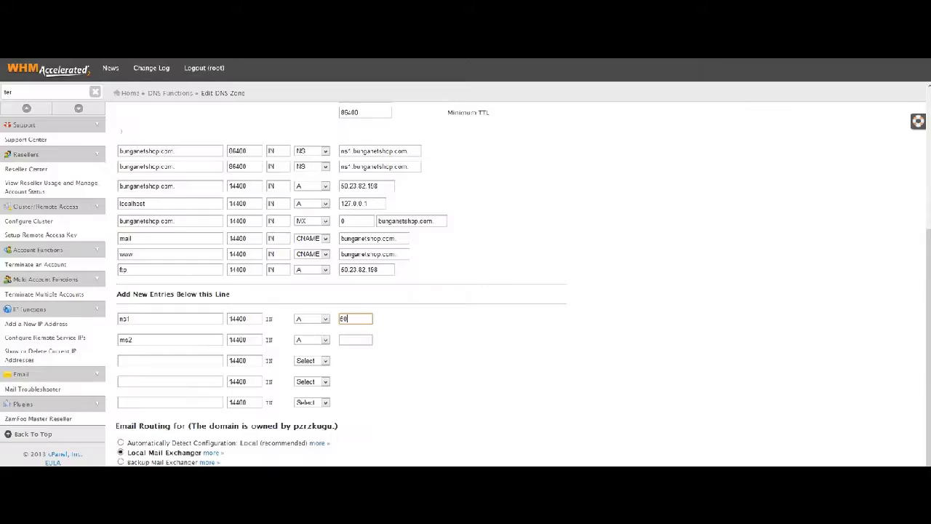
Set both new A record addresses to 50.22.24.176.
{"action": "double_click", "coordinate": [362, 318]}
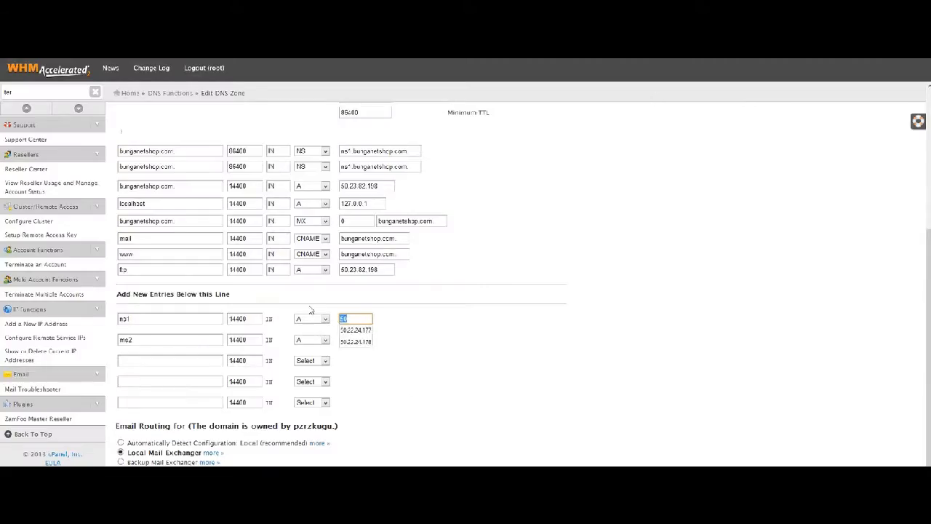
{"action": "key", "text": "ctrl+v"}
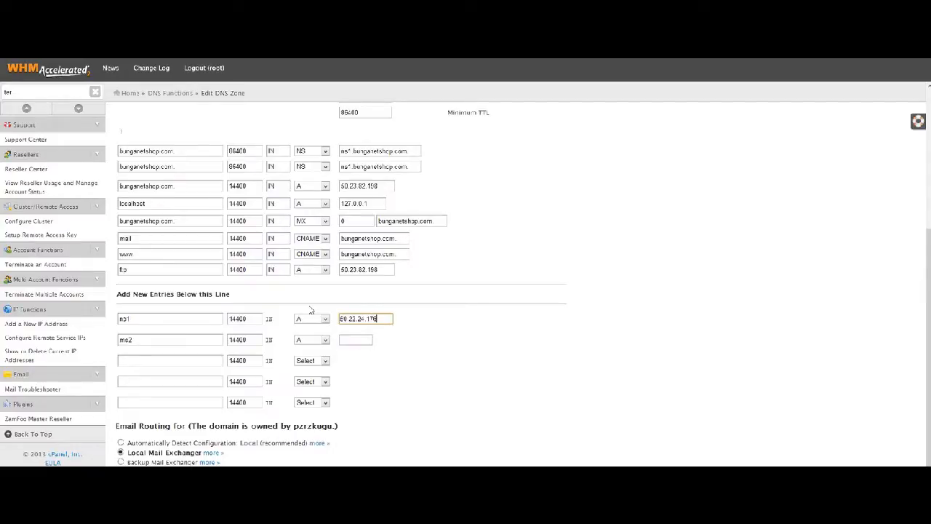
{"action": "left_click", "coordinate": [356, 340]}
{"action": "key", "text": "ctrl+v"}
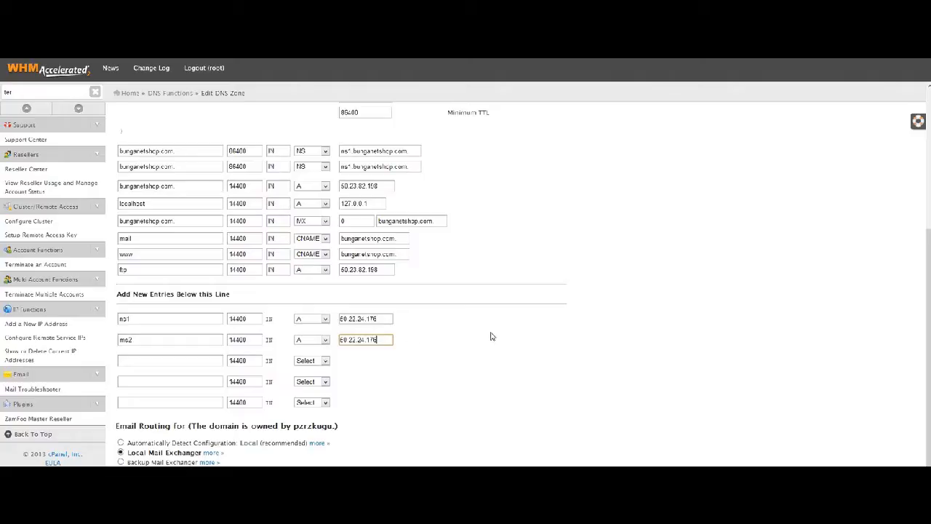
Correct the second A record name from ms2 to ns2.
{"action": "left_click", "coordinate": [128, 340]}
{"action": "left_click", "coordinate": [125, 341]}
{"action": "key", "text": "BackSpace"}
{"action": "type", "text": "n"}
{"action": "left_click", "coordinate": [515, 422]}
{"action": "scroll", "coordinate": [527, 382], "scroll_direction": "up", "scroll_amount": 1}
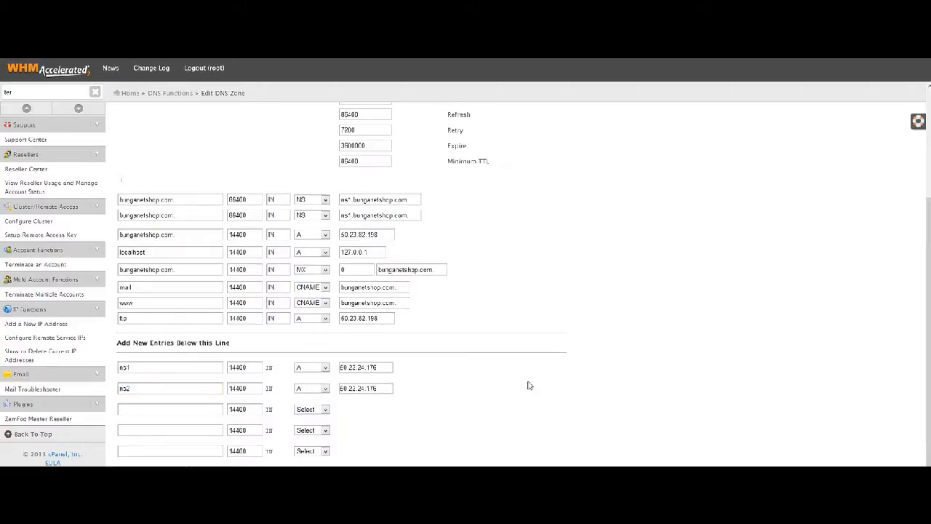
{"action": "scroll", "coordinate": [529, 385], "scroll_direction": "up", "scroll_amount": 4}
{"action": "scroll", "coordinate": [530, 383], "scroll_direction": "down", "scroll_amount": 5}
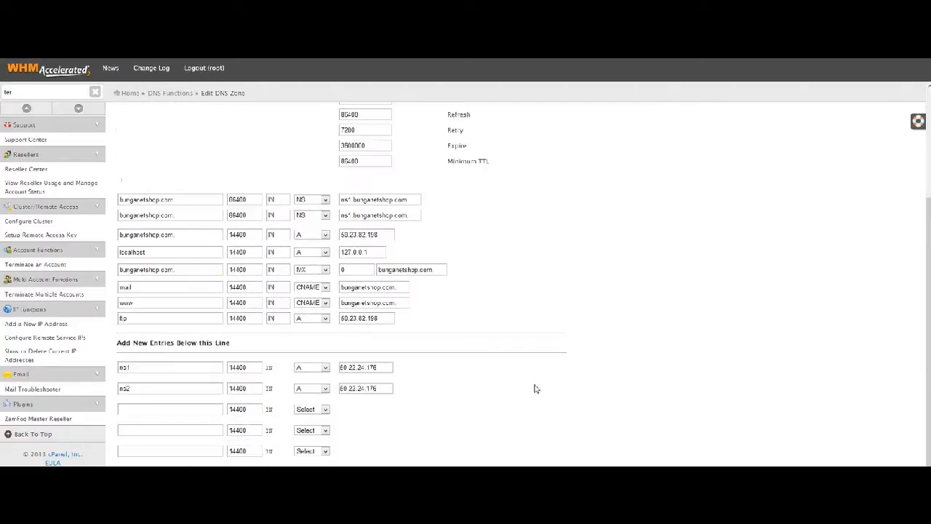